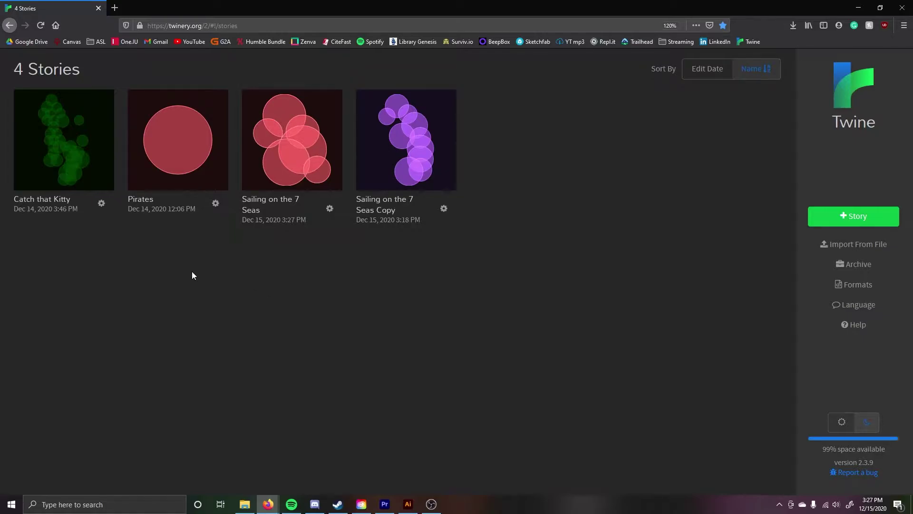
# Open the story "Sailing on the 7 Seas" and look over its passage map.
pyautogui.click(291, 157)
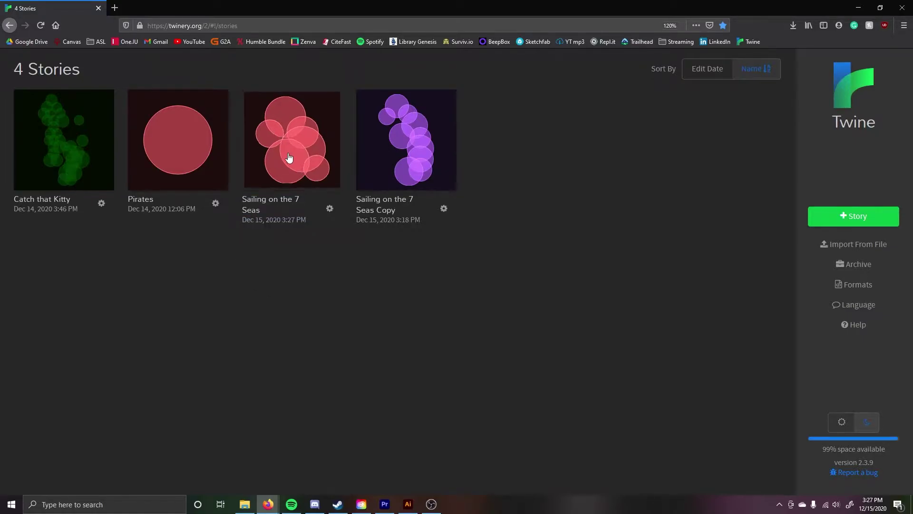
pyautogui.scroll(-3, 379, 259)
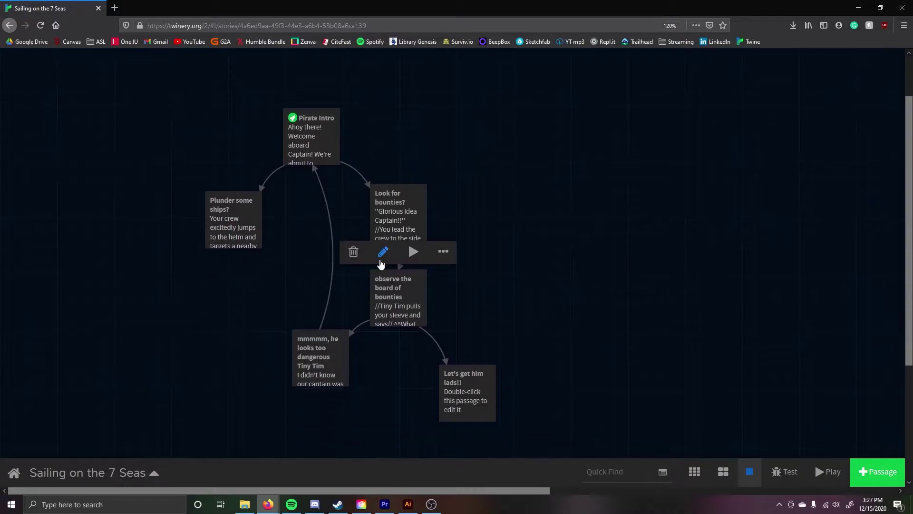
pyautogui.scroll(1, 380, 264)
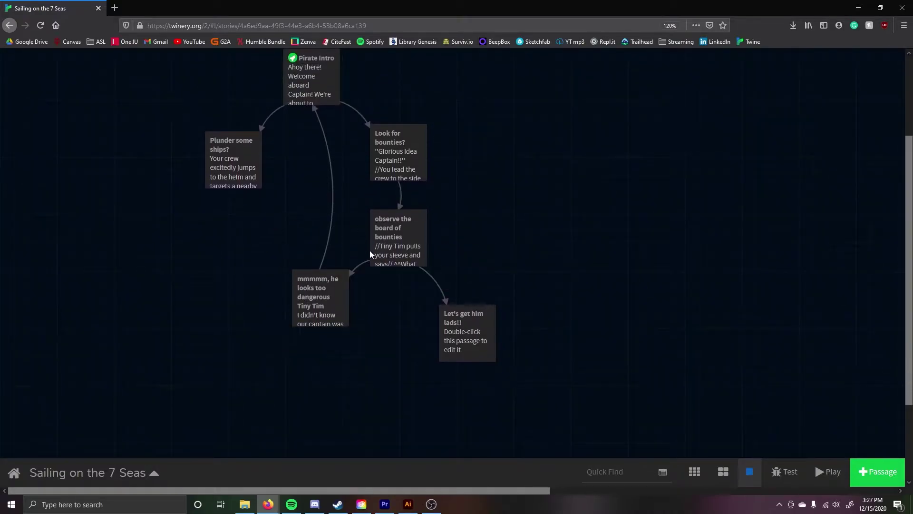
pyautogui.moveTo(324, 284)
pyautogui.scroll(1, 317, 131)
pyautogui.moveTo(314, 133)
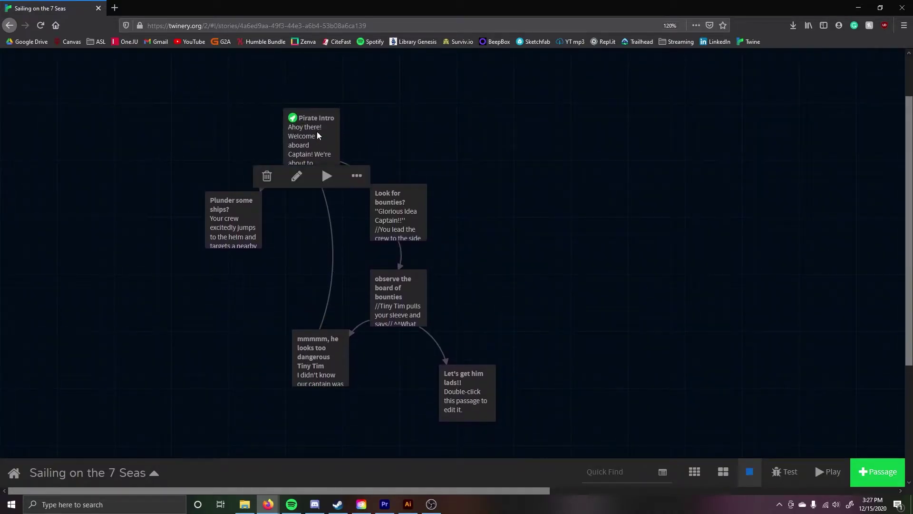
# Play-test from Pirate Intro through the bounties path, choosing "mmmmm, he looks too dangerous Tiny Tim" and Play Again, and close the test.
pyautogui.click(326, 177)
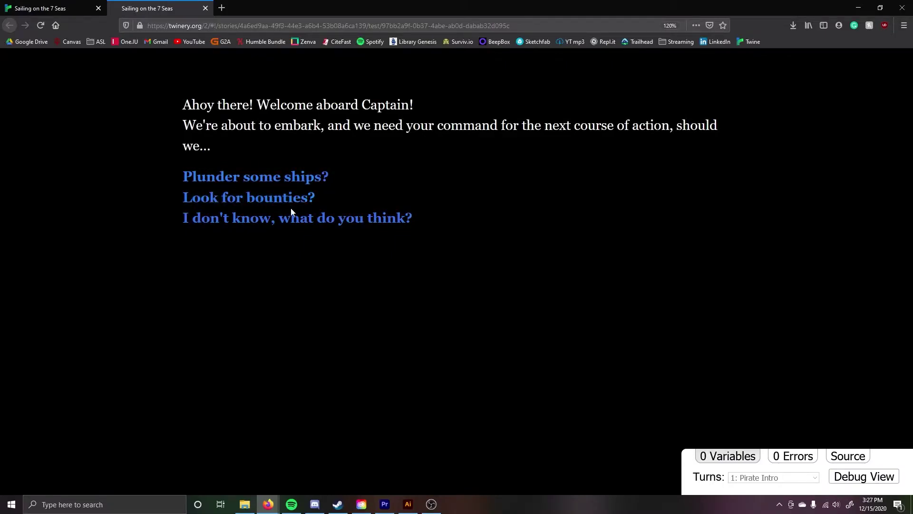
pyautogui.click(286, 200)
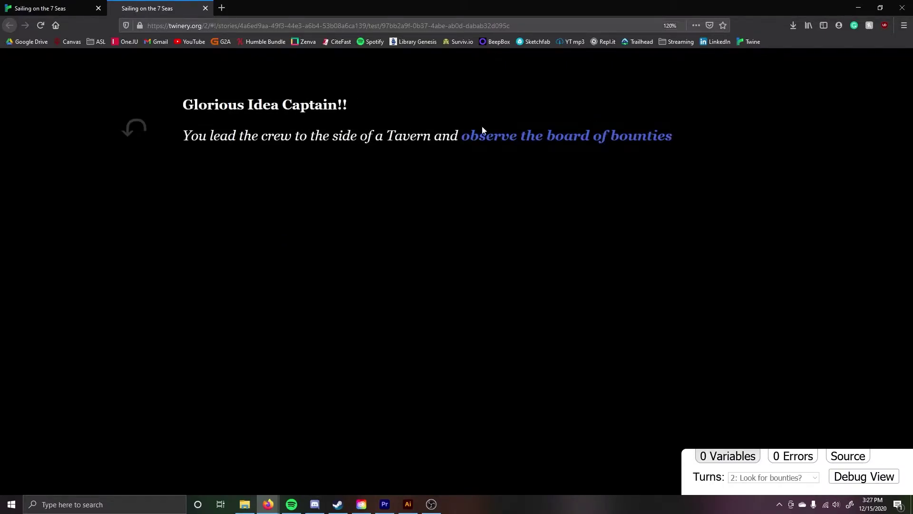
pyautogui.click(501, 137)
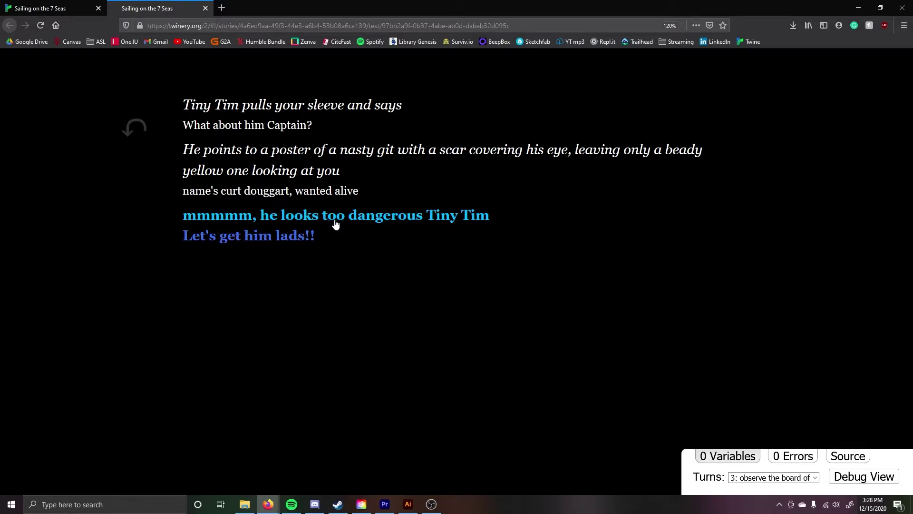
pyautogui.click(354, 226)
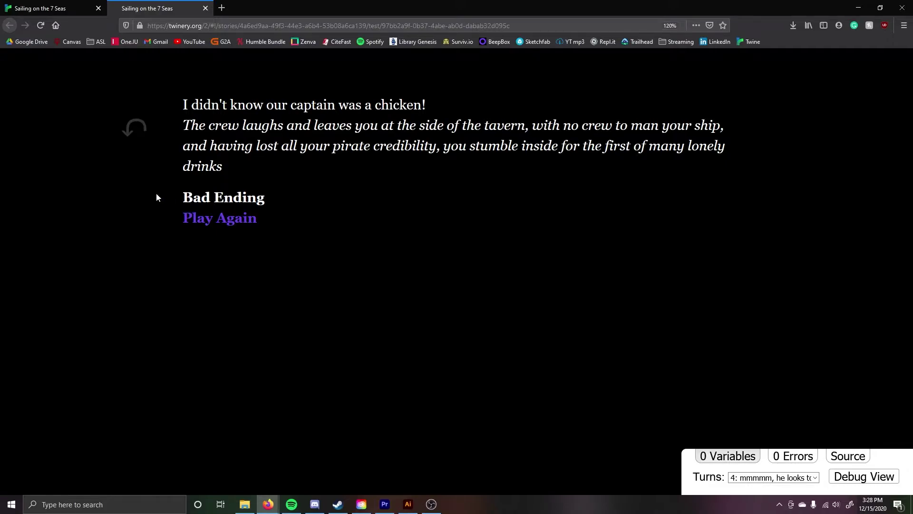
pyautogui.click(242, 224)
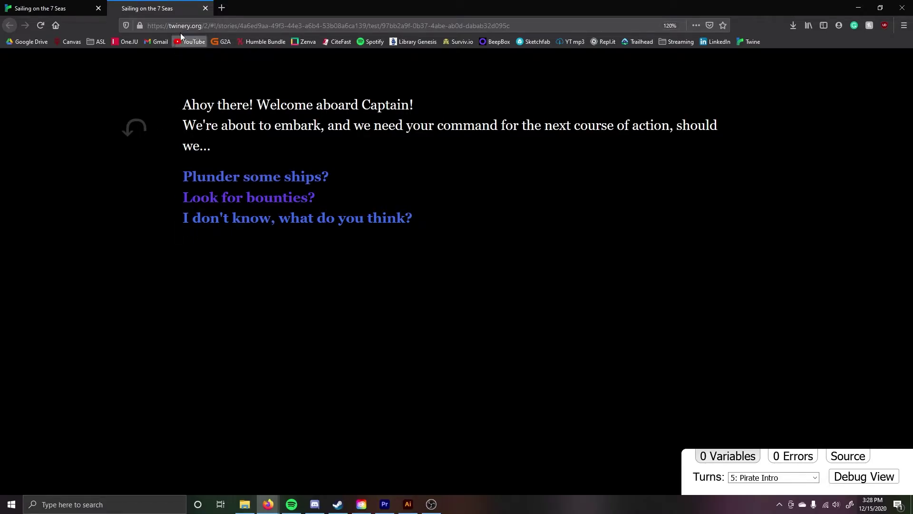
pyautogui.click(206, 8)
# Open the "Look for bounties?" passage and examine the bold markup around "Glorious Idea Captain!!".
pyautogui.moveTo(443, 259)
pyautogui.scroll(-2, 437, 254)
pyautogui.scroll(2, 428, 228)
pyautogui.doubleClick(417, 202)
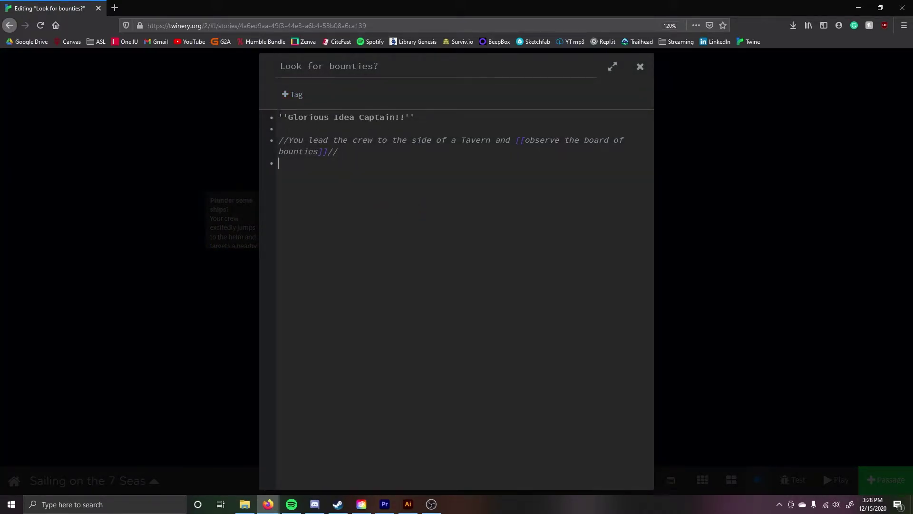
pyautogui.click(289, 118)
pyautogui.click(329, 121)
pyautogui.click(335, 127)
# Try out the bold markup with the sample text ''bold'' in the passage, and erase the sample.
pyautogui.write("''bold''")
pyautogui.press('BackSpace')
pyautogui.press('BackSpace')
pyautogui.press('BackSpace')
pyautogui.press('BackSpace')
pyautogui.press('BackSpace')
pyautogui.press('BackSpace')
pyautogui.press('BackSpace')
# Examine the [[observe the board of bounties]] link markup and close the passage.
pyautogui.moveTo(515, 141); pyautogui.dragTo(593, 142)
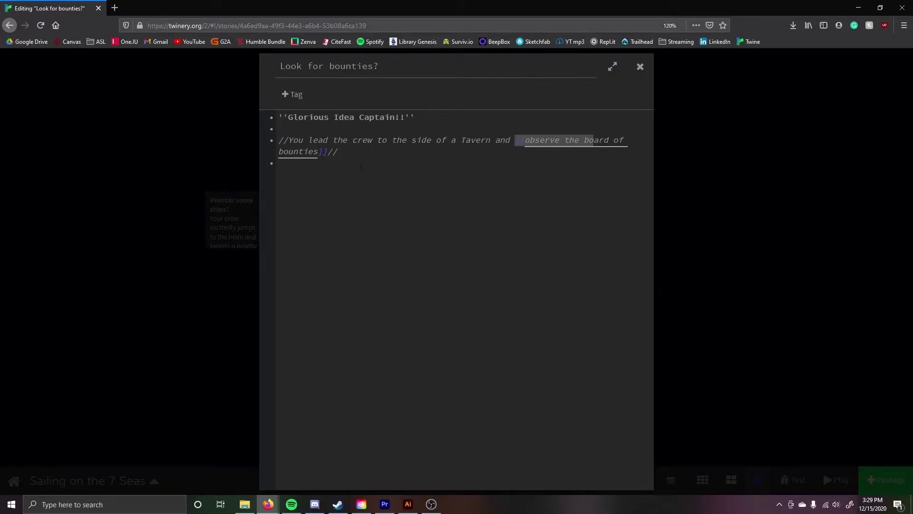
pyautogui.click(537, 164)
pyautogui.moveTo(516, 142); pyautogui.dragTo(566, 142)
pyautogui.click(386, 180)
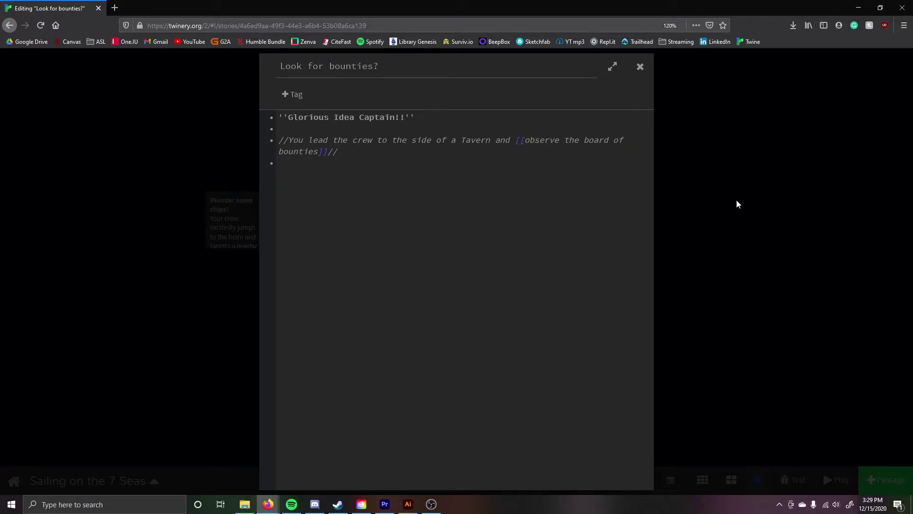
pyautogui.click(747, 207)
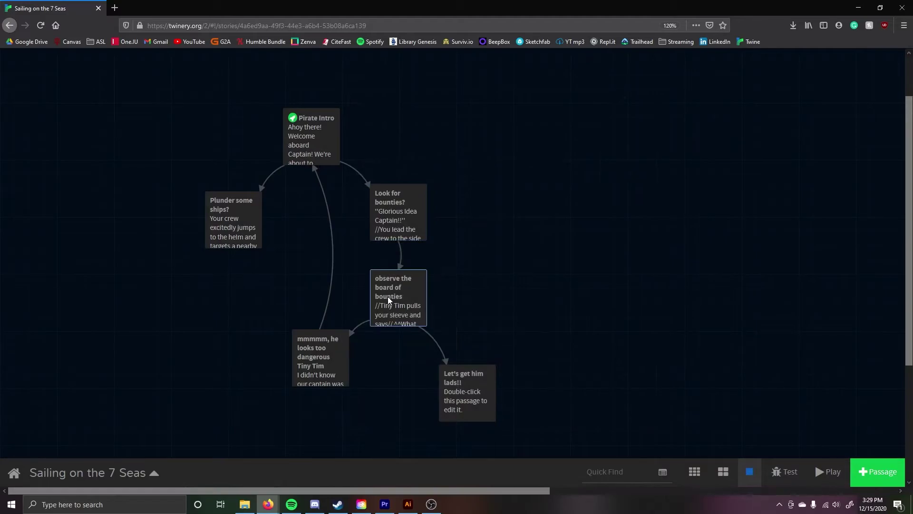
# Open the "observe the board of bounties" passage and examine the superscript markup around "What about him Captain?".
pyautogui.doubleClick(388, 301)
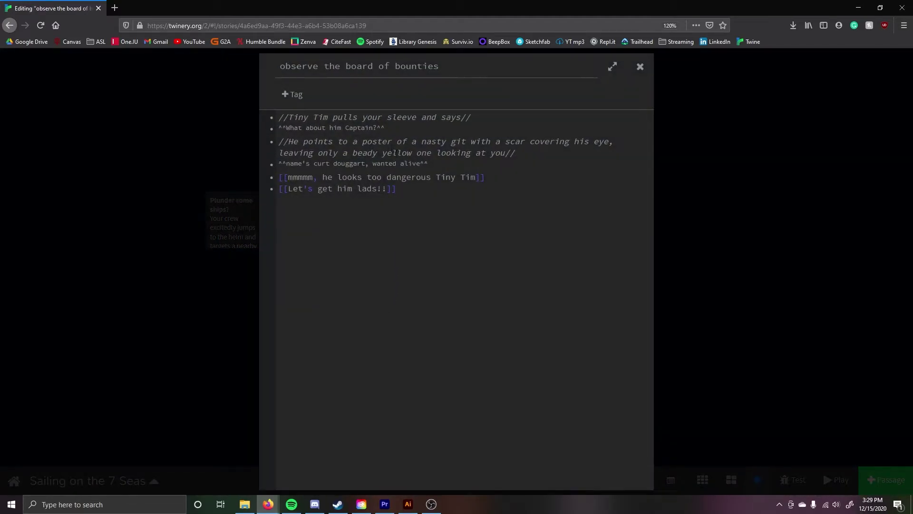
pyautogui.moveTo(278, 128); pyautogui.dragTo(389, 134)
pyautogui.click(420, 131)
# Try out the superscript markup with the sample mc^^2^^, erase the sample and close the passage.
pyautogui.write('mc^^2^^')
pyautogui.press('BackSpace')
pyautogui.press('BackSpace')
pyautogui.press('BackSpace')
pyautogui.press('BackSpace')
pyautogui.press('BackSpace')
pyautogui.press('BackSpace')
pyautogui.press('BackSpace')
pyautogui.click(126, 328)
# Review the Play Again link to Pirate Intro in the "mmmmm, he looks too dangerous Tiny Tim" passage.
pyautogui.doubleClick(342, 360)
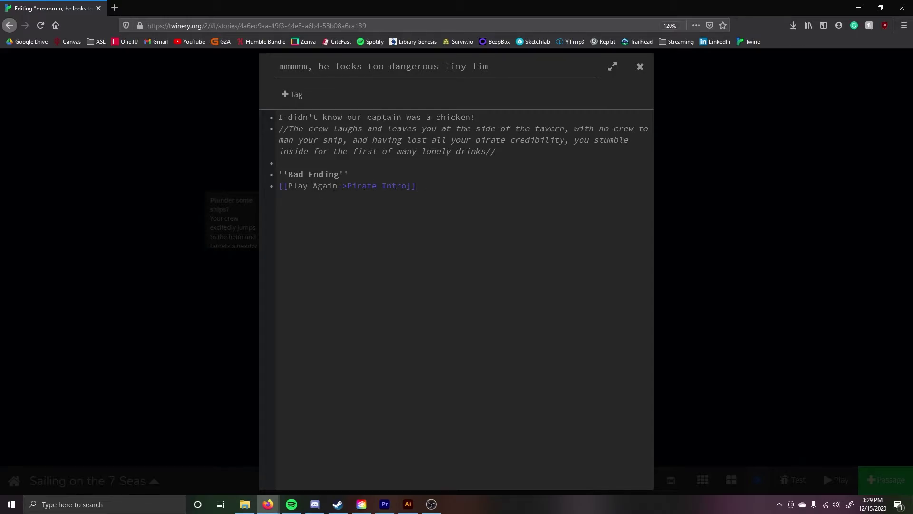
pyautogui.click(218, 143)
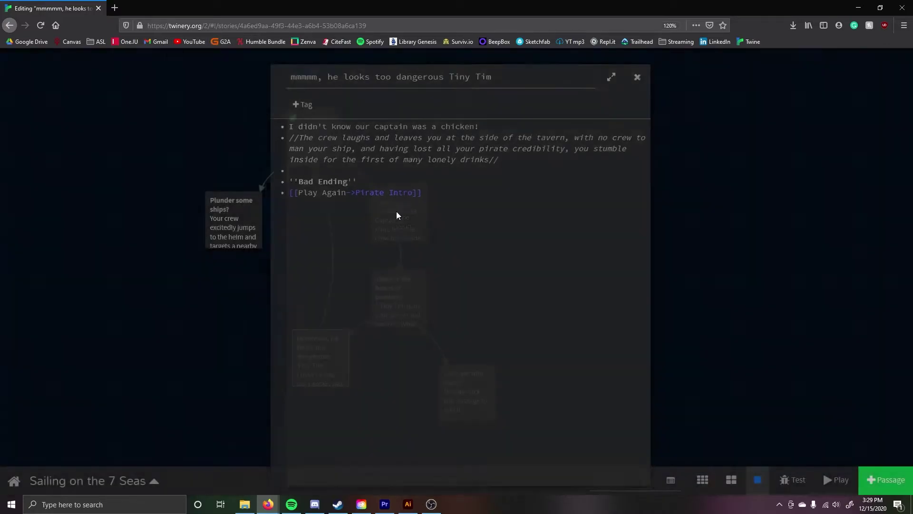
pyautogui.moveTo(322, 149)
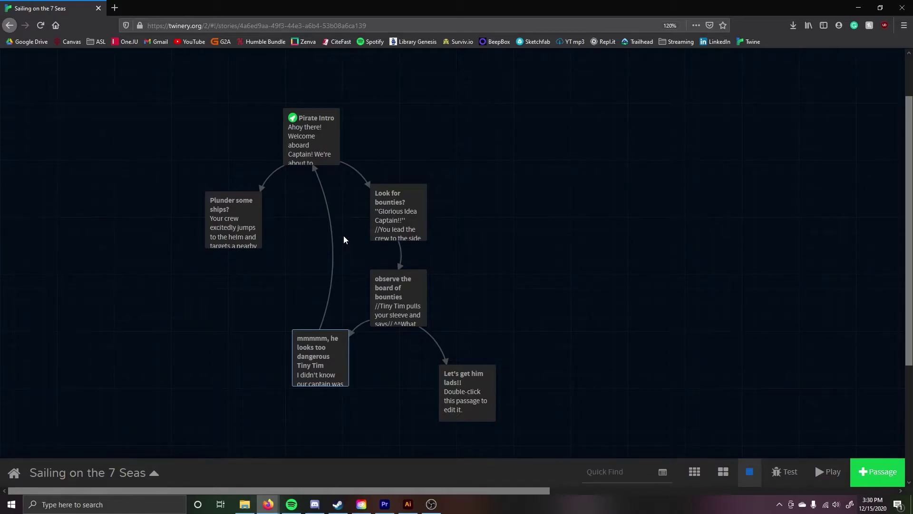
# Read the text and link markup of the "Let's get him lads!!" passage, and close it.
pyautogui.scroll(-3, 360, 248)
pyautogui.moveTo(483, 244)
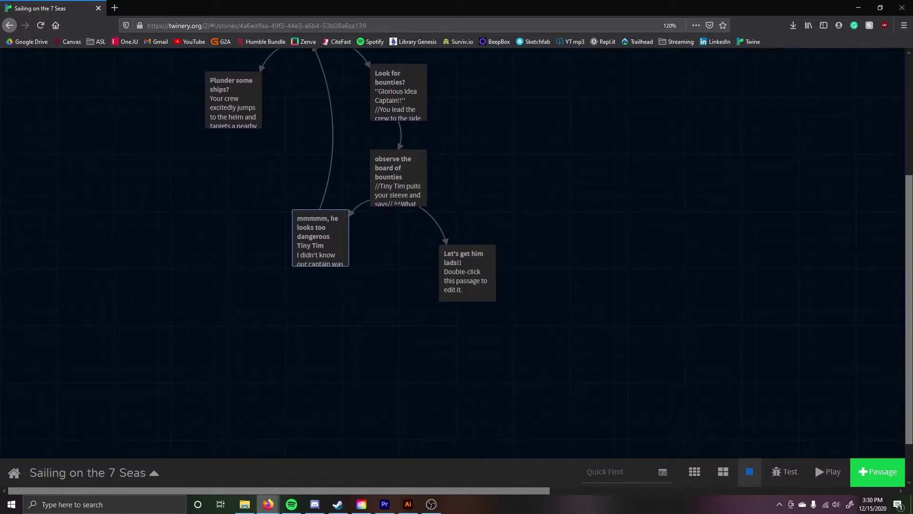
pyautogui.moveTo(415, 177)
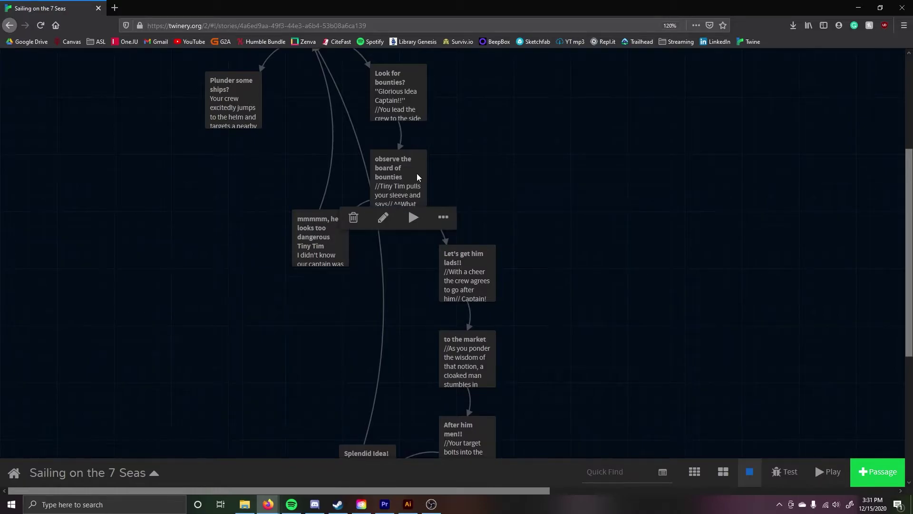
pyautogui.doubleClick(472, 262)
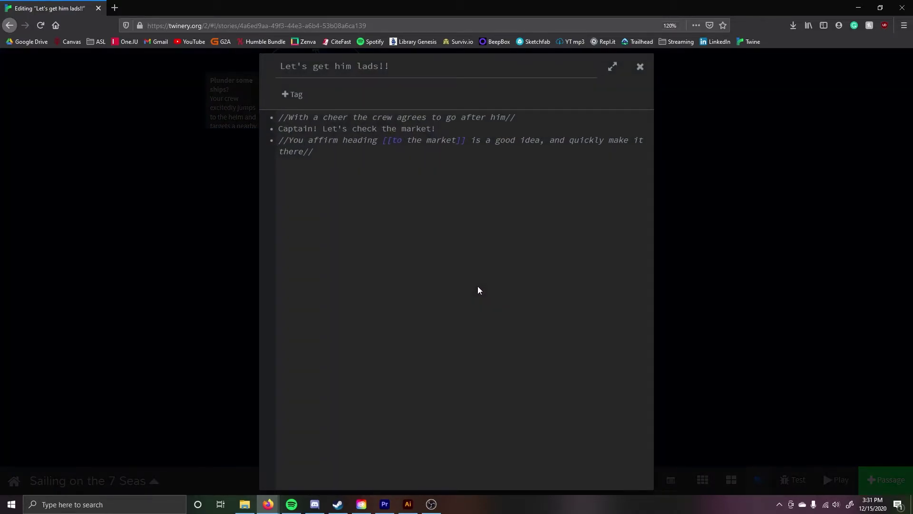
pyautogui.click(691, 190)
# Play-test from "Let's get him lads!!" through "Splendid Idea!" and Play Again, and check the list of turns.
pyautogui.click(475, 312)
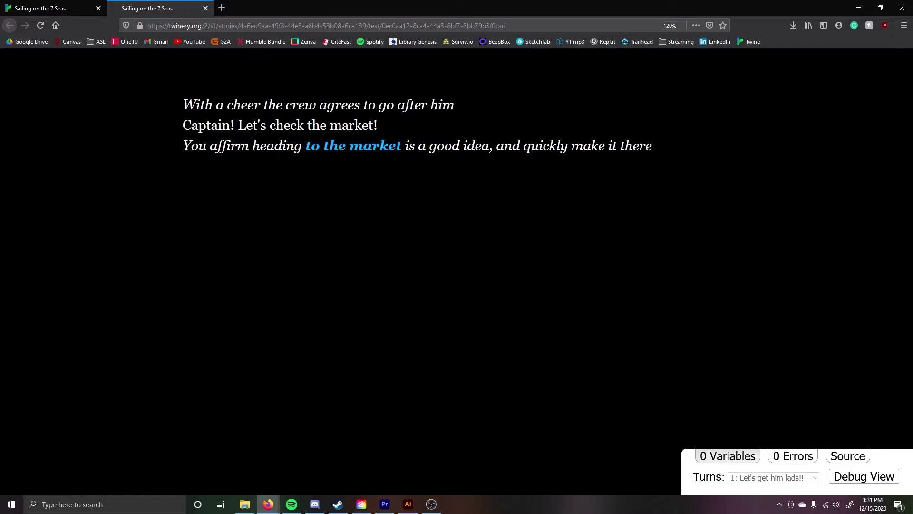
pyautogui.click(352, 149)
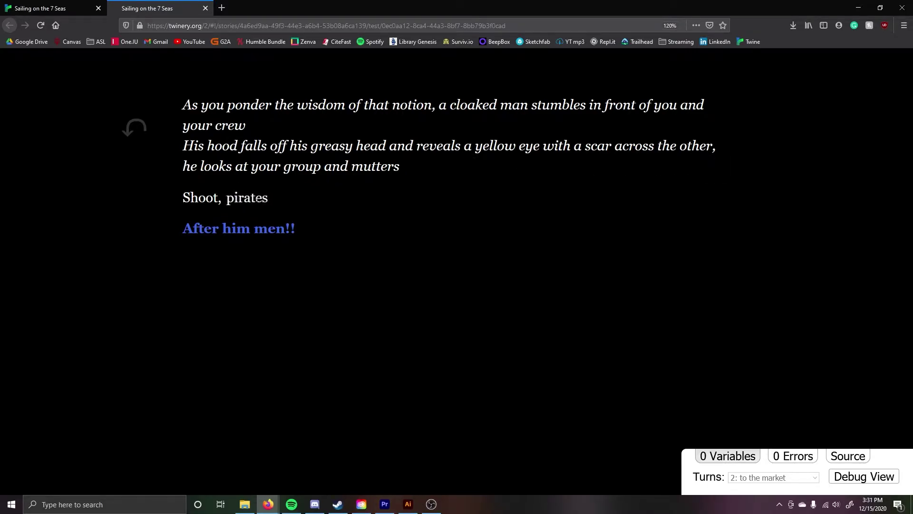
pyautogui.click(262, 230)
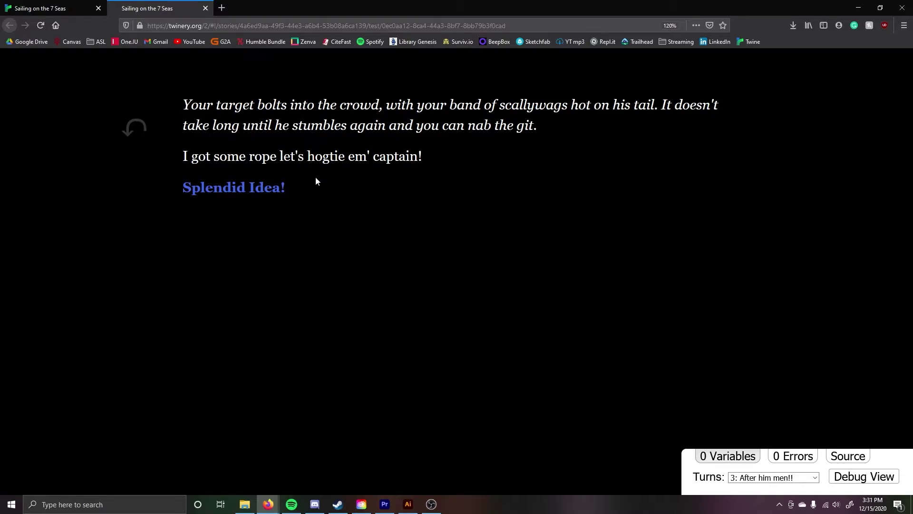
pyautogui.click(242, 197)
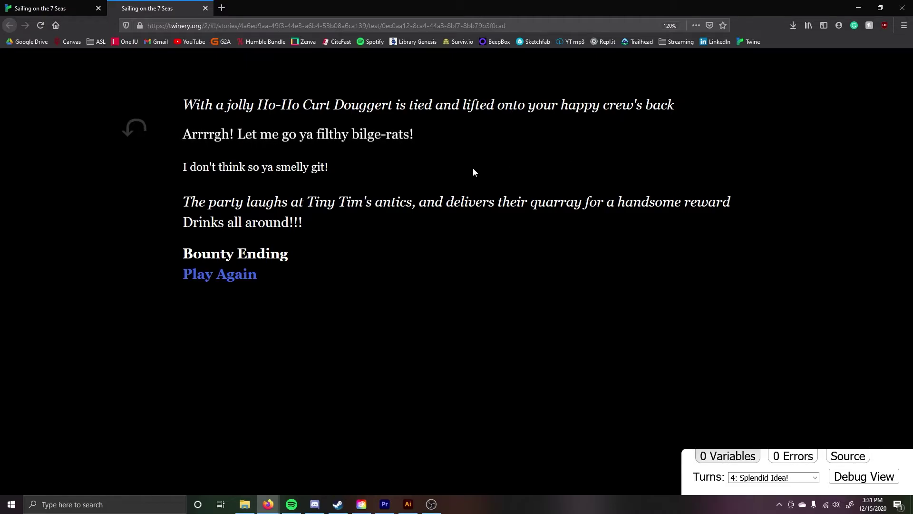
pyautogui.click(242, 276)
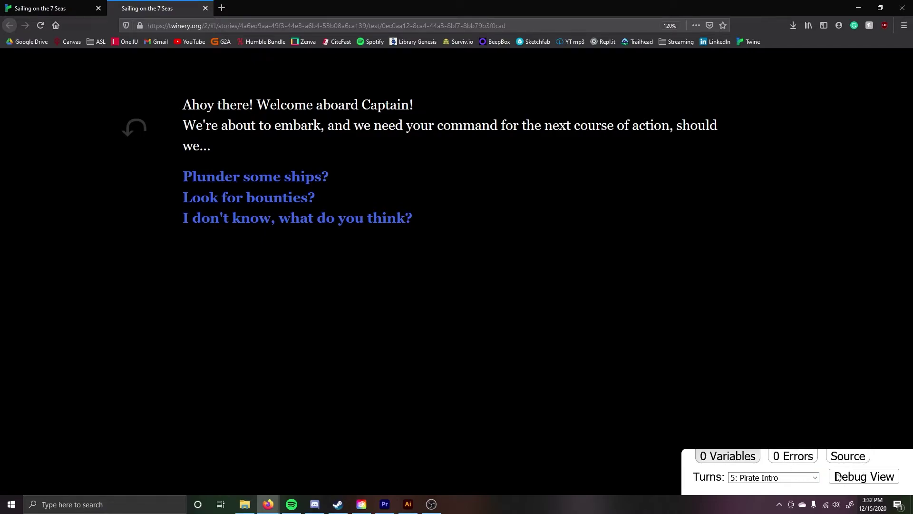
pyautogui.click(810, 479)
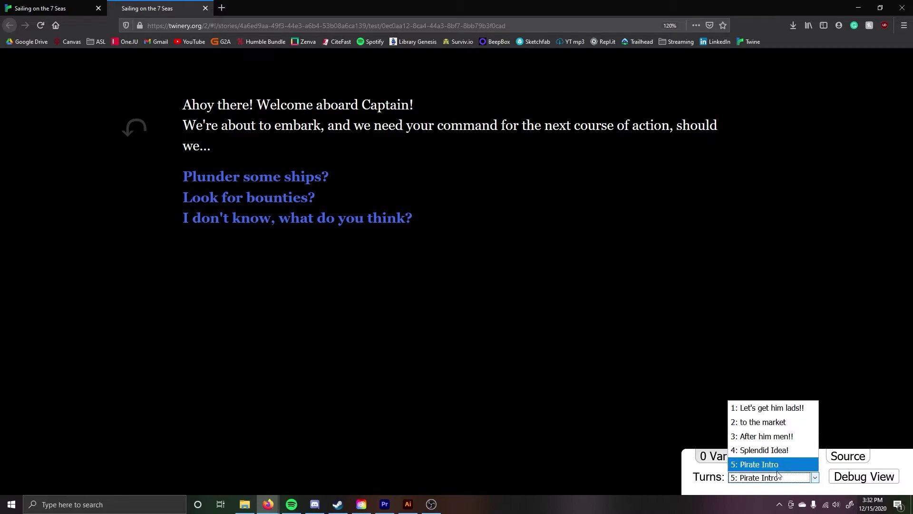
pyautogui.click(868, 379)
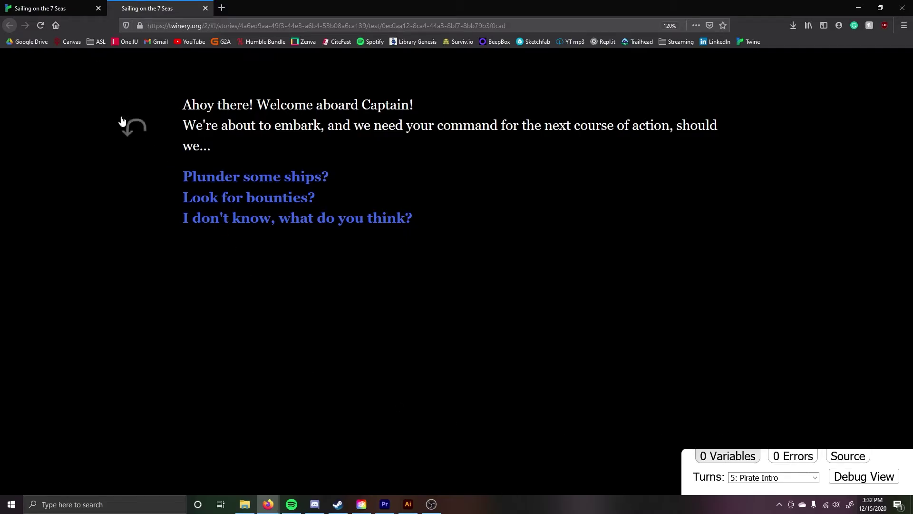
# Return to the story map and recheck the "Let's get him lads!!" passage.
pyautogui.click(40, 8)
pyautogui.scroll(-5, 522, 284)
pyautogui.scroll(4, 530, 284)
pyautogui.scroll(-2, 530, 283)
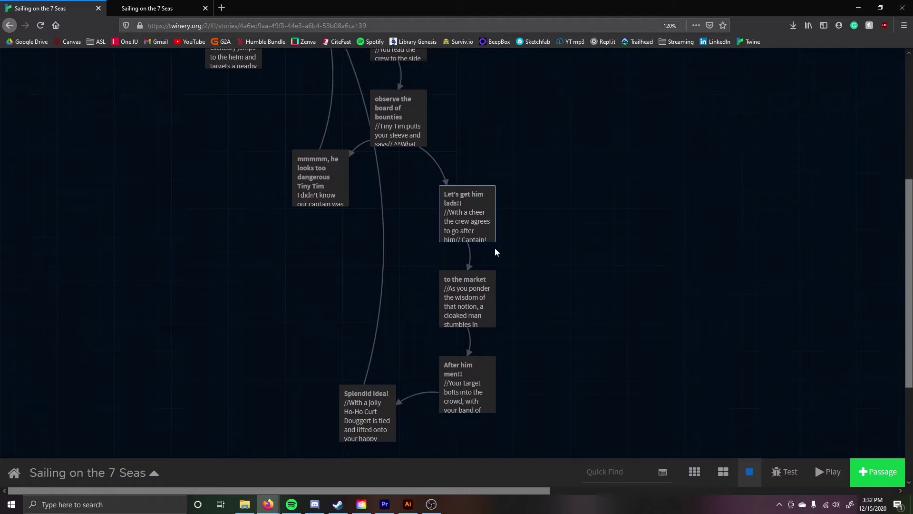
pyautogui.moveTo(484, 222)
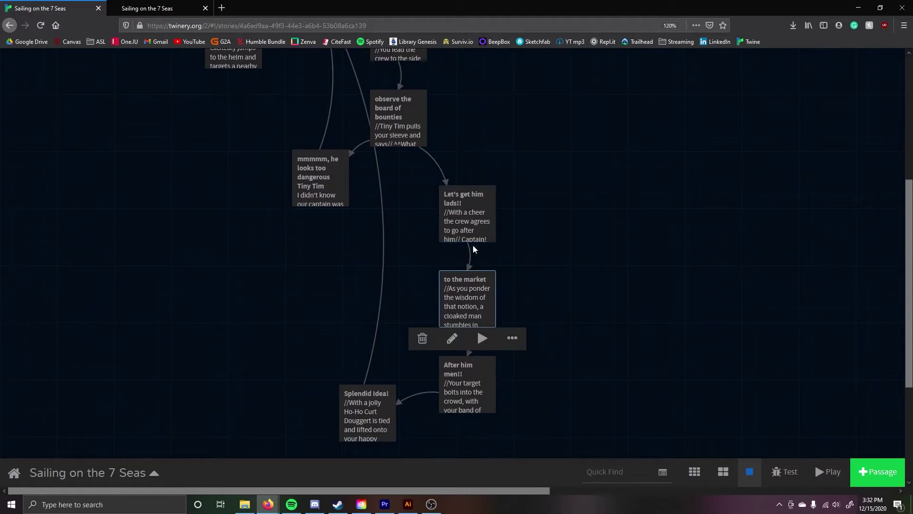
pyautogui.doubleClick(478, 207)
pyautogui.click(76, 264)
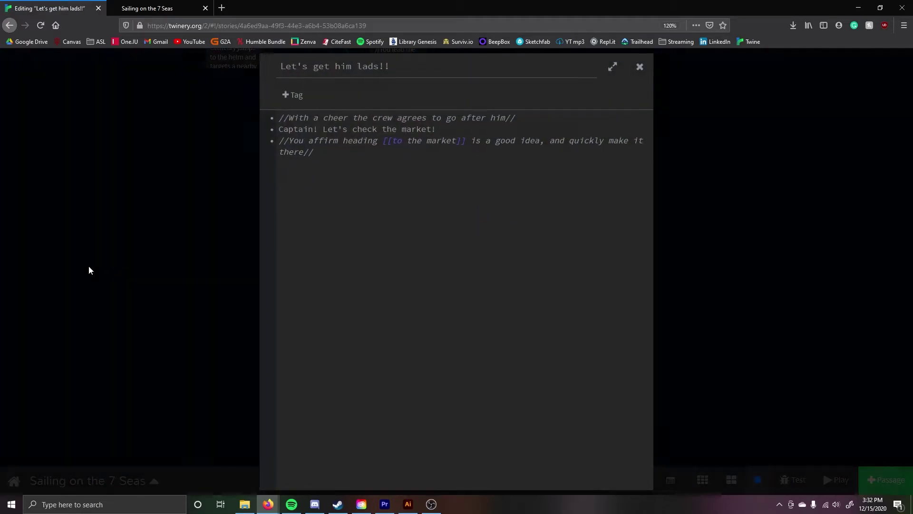
# Examine the (text-style:"shudder") macro and its [pirates] text in the "to the market" passage, and close the passage.
pyautogui.doubleClick(489, 309)
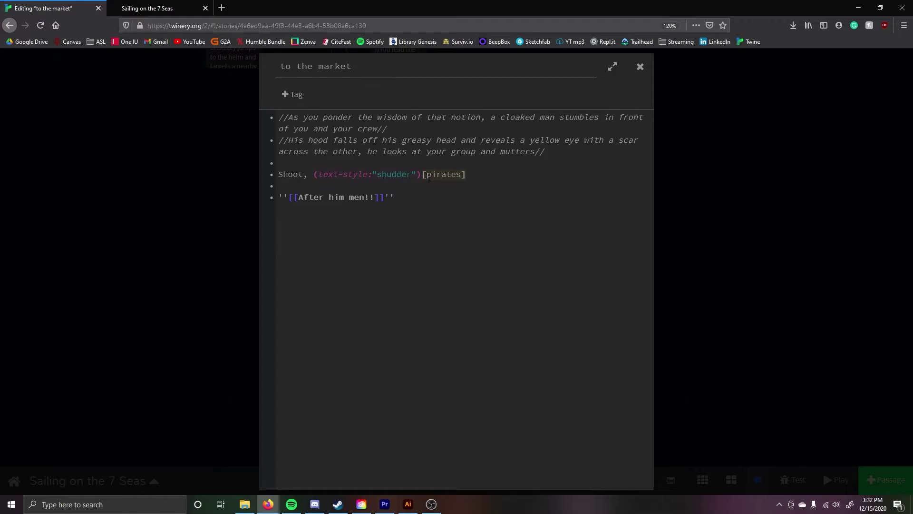
pyautogui.moveTo(312, 175); pyautogui.dragTo(421, 175)
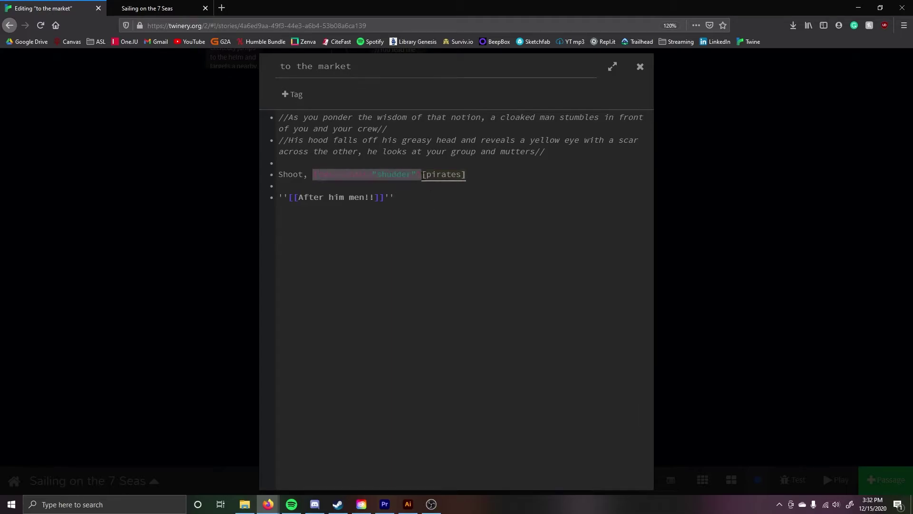
pyautogui.click(319, 171)
pyautogui.moveTo(318, 171); pyautogui.dragTo(370, 174)
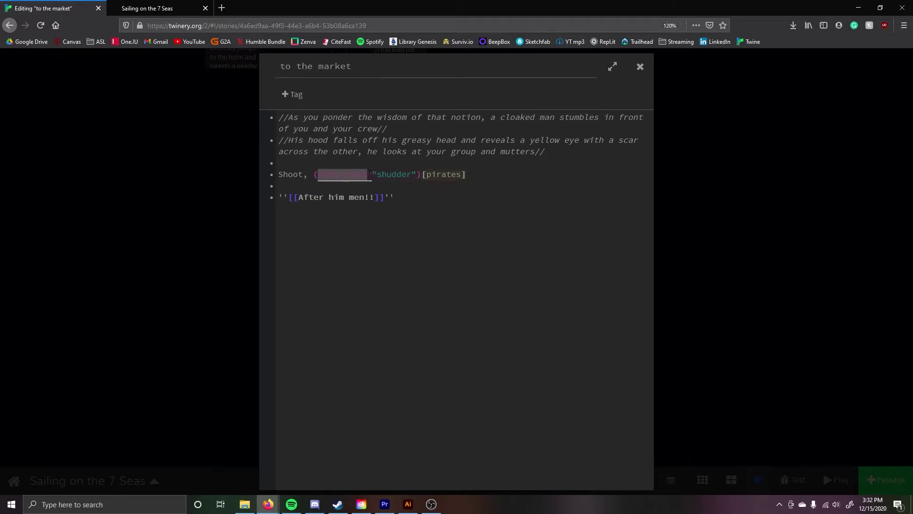
pyautogui.click(372, 174)
pyautogui.click(410, 175)
pyautogui.click(422, 175)
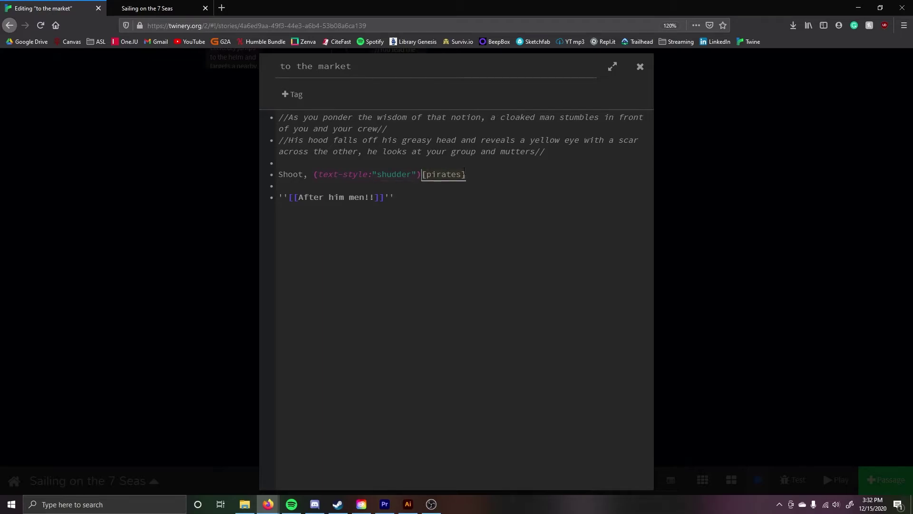
pyautogui.moveTo(427, 174); pyautogui.dragTo(481, 172)
pyautogui.click(482, 220)
pyautogui.click(734, 292)
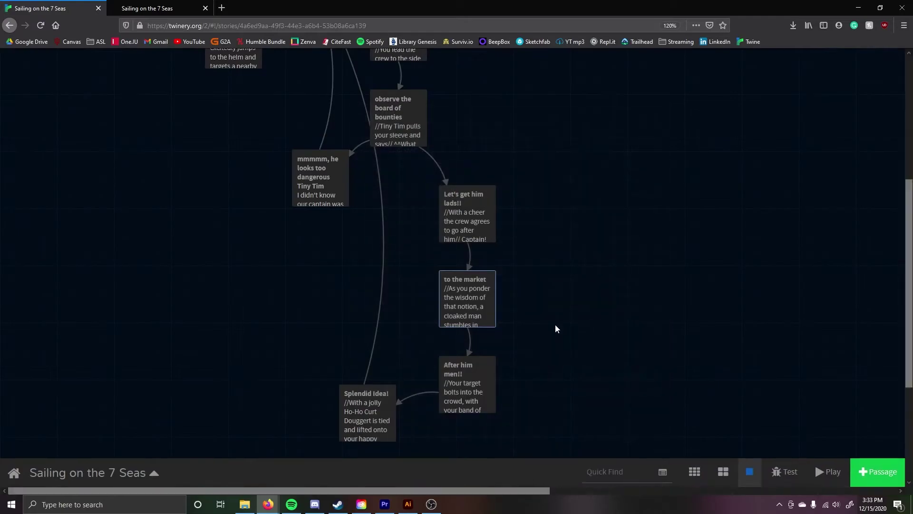
# Read the "After him men!!" passage, and examine and play-test the (text-style:"rumble") macro in the "Splendid Idea!" passage.
pyautogui.doubleClick(483, 385)
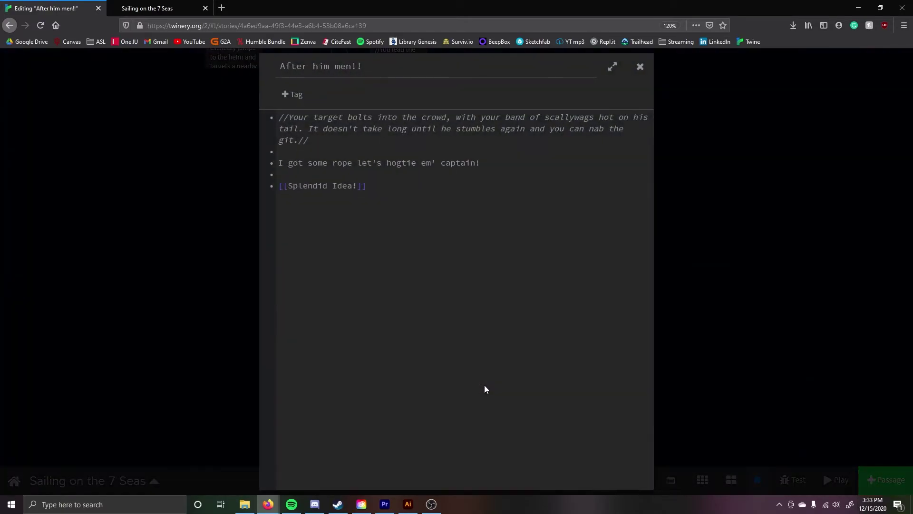
pyautogui.click(777, 336)
pyautogui.doubleClick(364, 415)
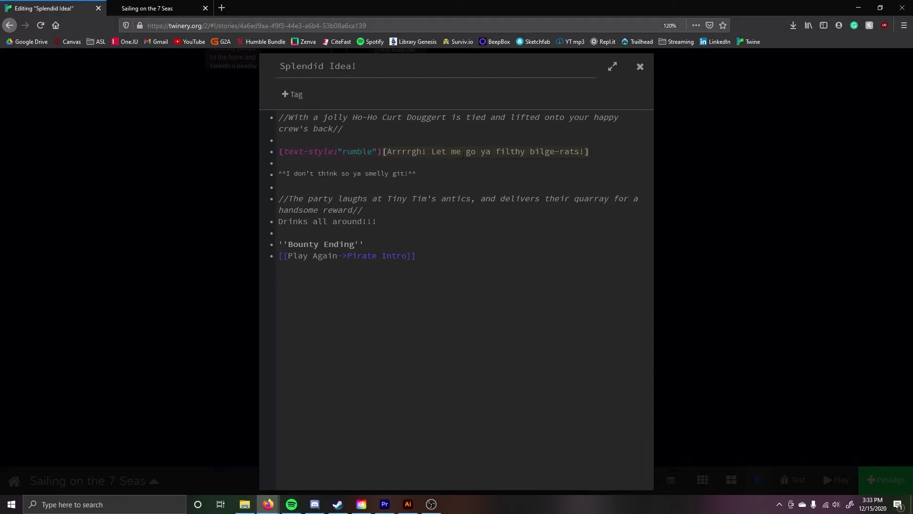
pyautogui.click(690, 316)
pyautogui.click(382, 450)
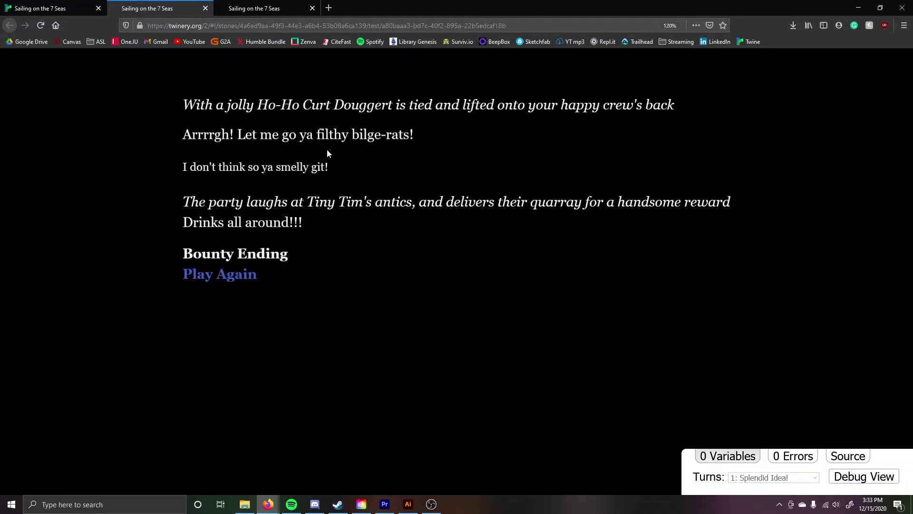
pyautogui.click(52, 8)
# Recheck and play-test the (text-style:"shudder") macro in the "to the market" passage, and close all the test pages.
pyautogui.doubleClick(481, 293)
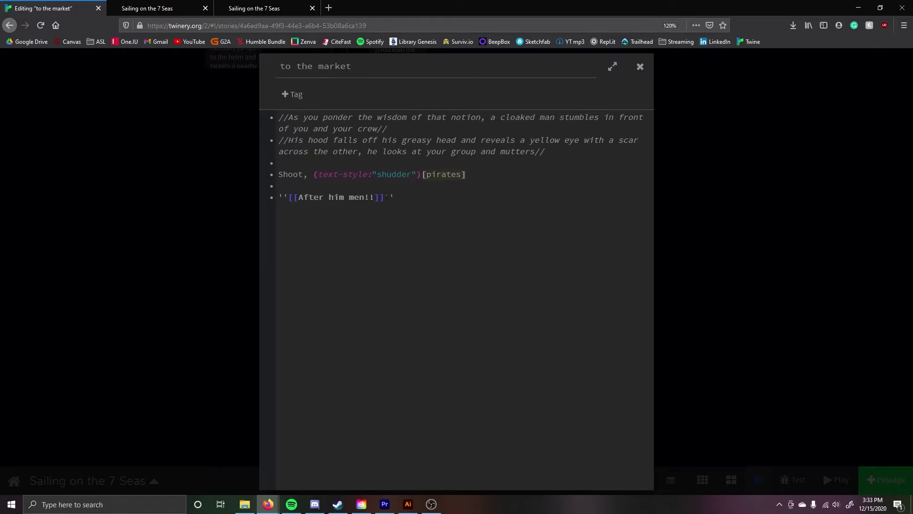
pyautogui.click(718, 168)
pyautogui.click(480, 337)
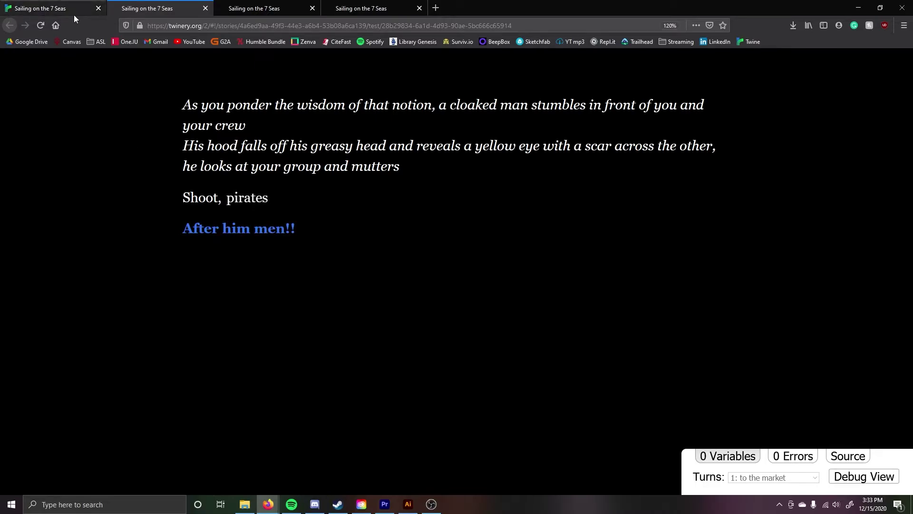
pyautogui.click(209, 10)
pyautogui.click(209, 9)
pyautogui.click(210, 9)
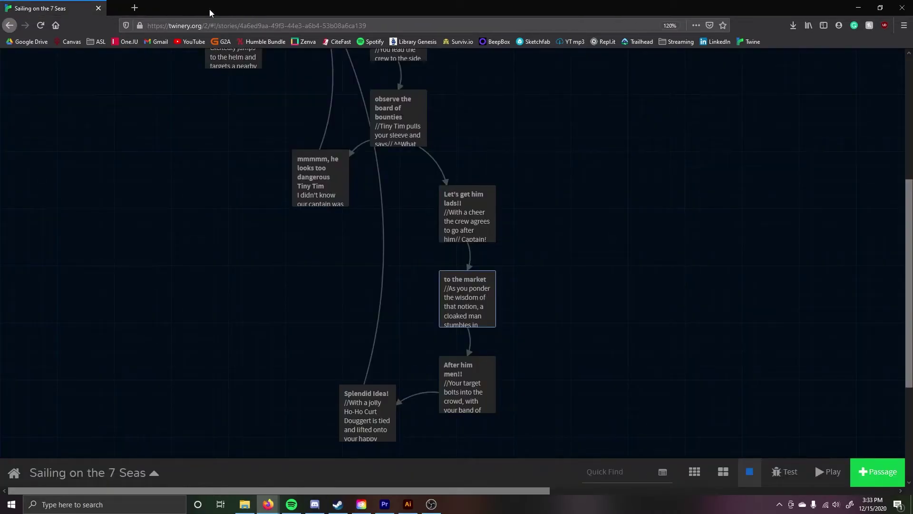
pyautogui.click(333, 320)
# Examine the table of text-style strings and their examples in the Twine Wiki, and return to the story map.
pyautogui.moveTo(457, 308)
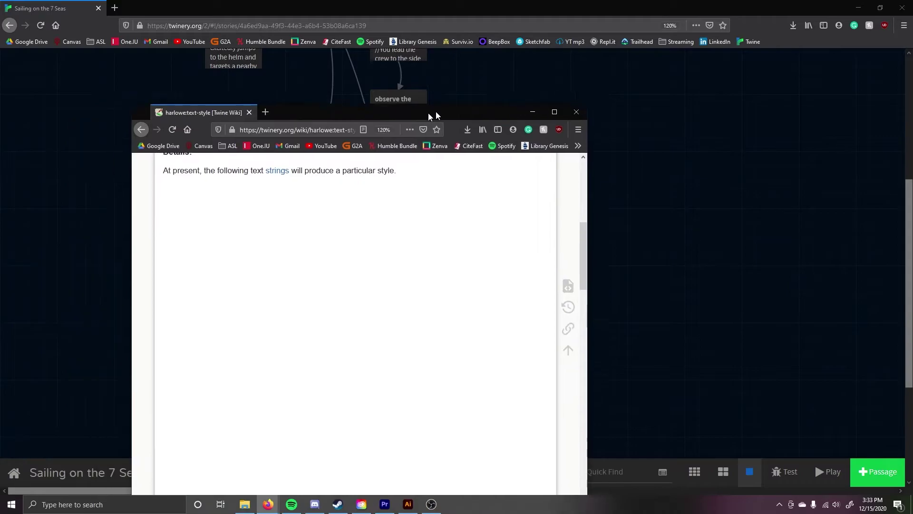
pyautogui.moveTo(427, 112); pyautogui.dragTo(618, 48)
pyautogui.scroll(8, 552, 258)
pyautogui.scroll(-4, 563, 265)
pyautogui.scroll(-6, 564, 265)
pyautogui.scroll(3, 561, 263)
pyautogui.scroll(-1, 559, 261)
pyautogui.scroll(-6, 600, 281)
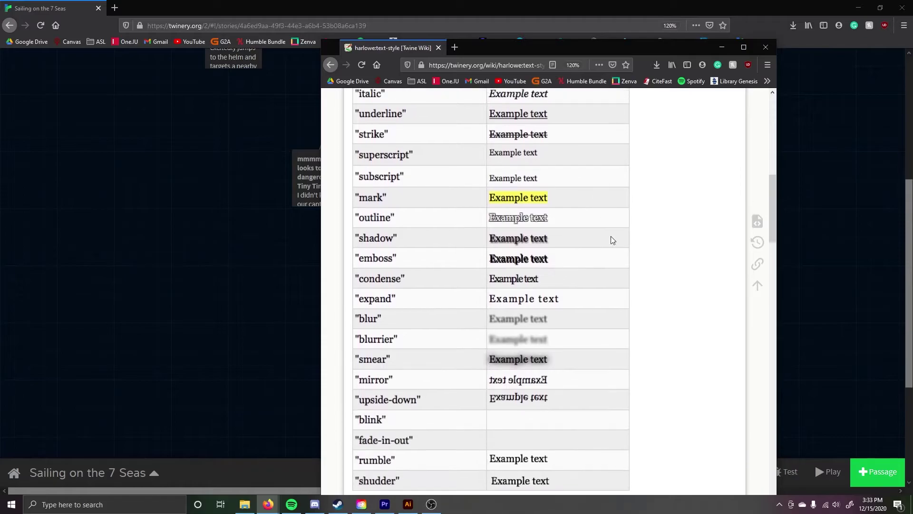
pyautogui.scroll(6, 523, 293)
pyautogui.scroll(1, 523, 296)
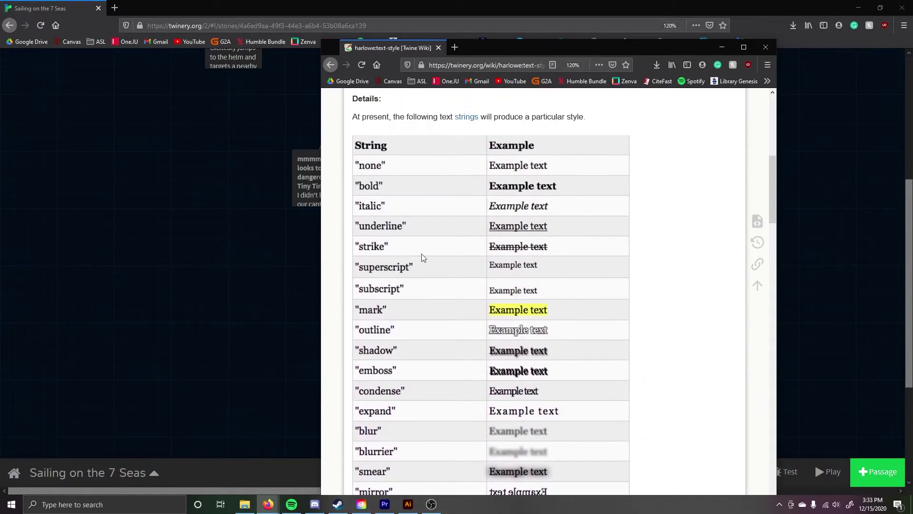
pyautogui.scroll(-2, 430, 252)
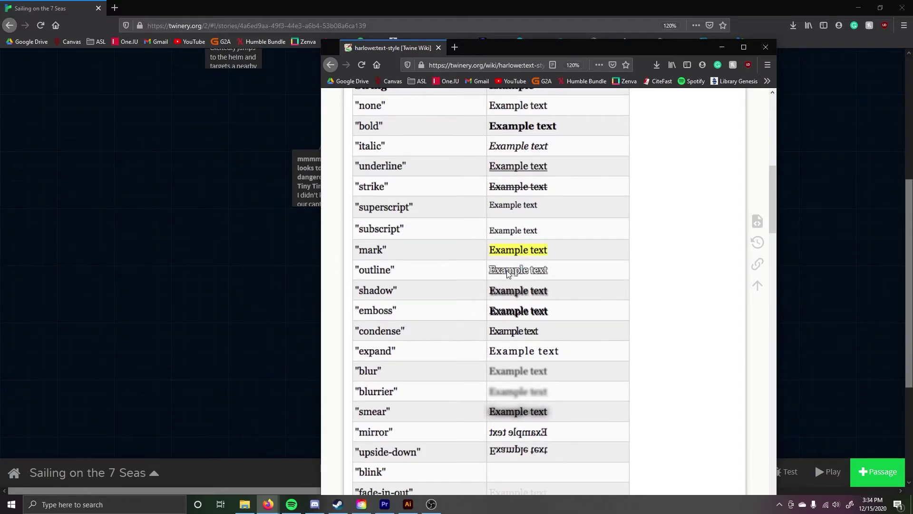
pyautogui.scroll(-4, 557, 300)
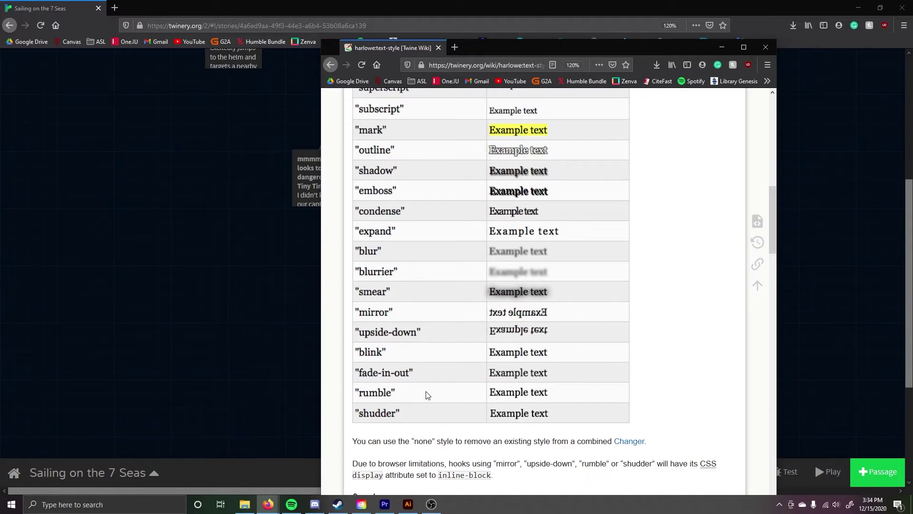
pyautogui.click(155, 373)
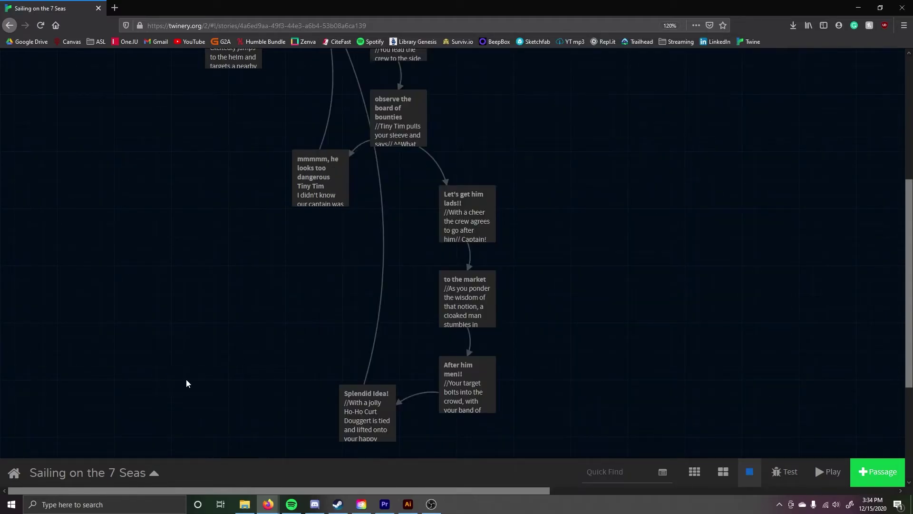
pyautogui.scroll(5, 186, 378)
pyautogui.scroll(4, 219, 344)
pyautogui.scroll(-4, 224, 344)
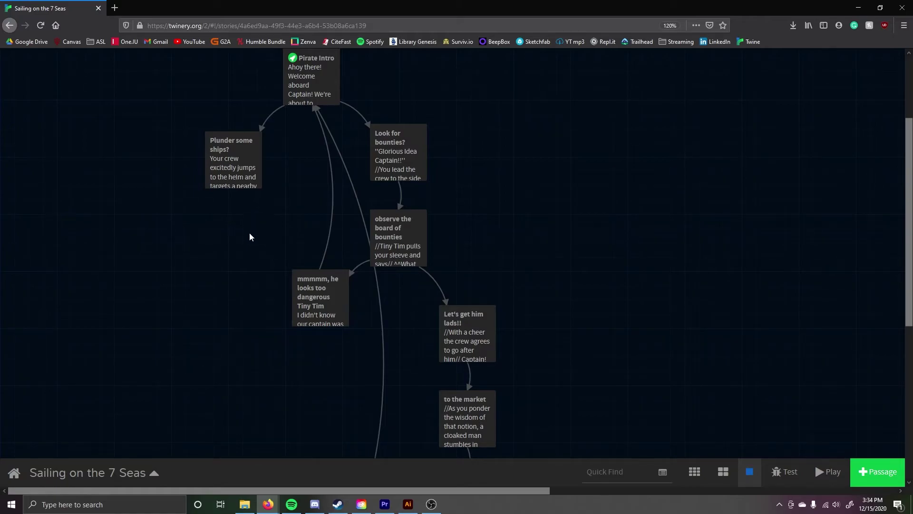
pyautogui.click(75, 472)
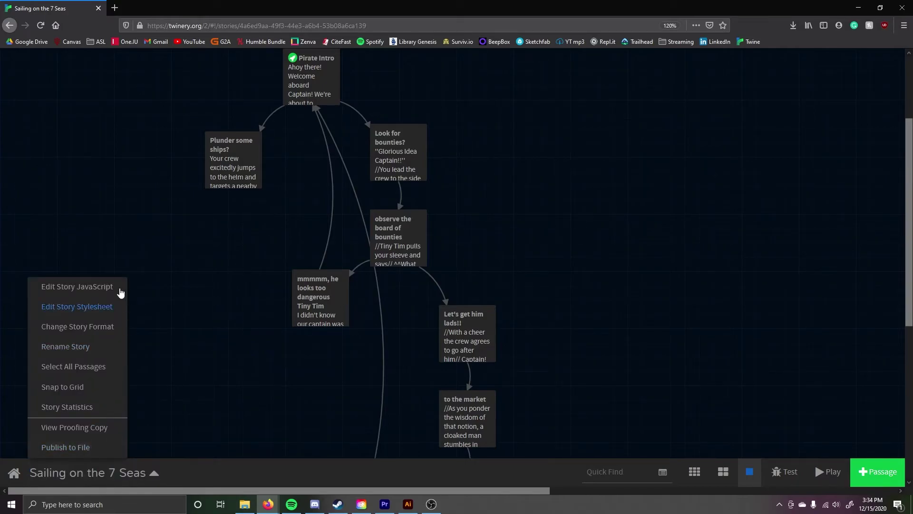
pyautogui.click(182, 335)
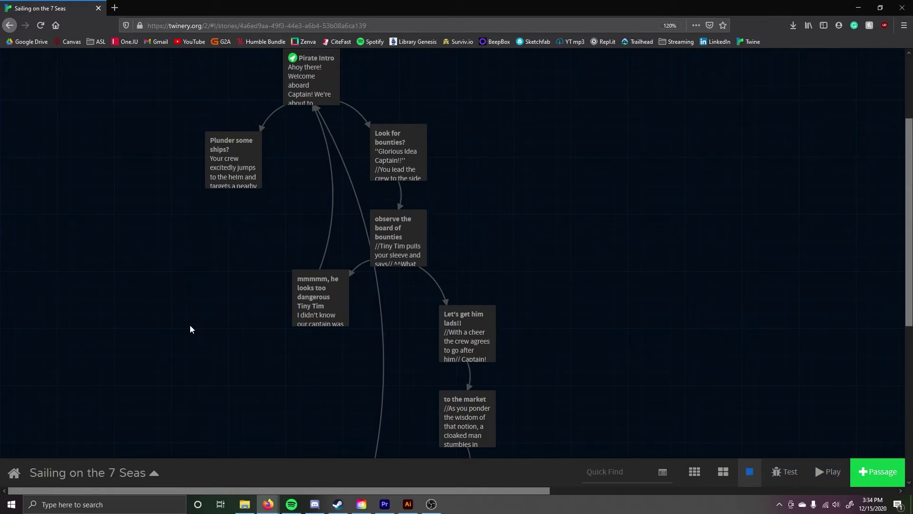
# Search the web for "google fonts" in a new browser tab and open the Google Fonts site.
pyautogui.click(114, 11)
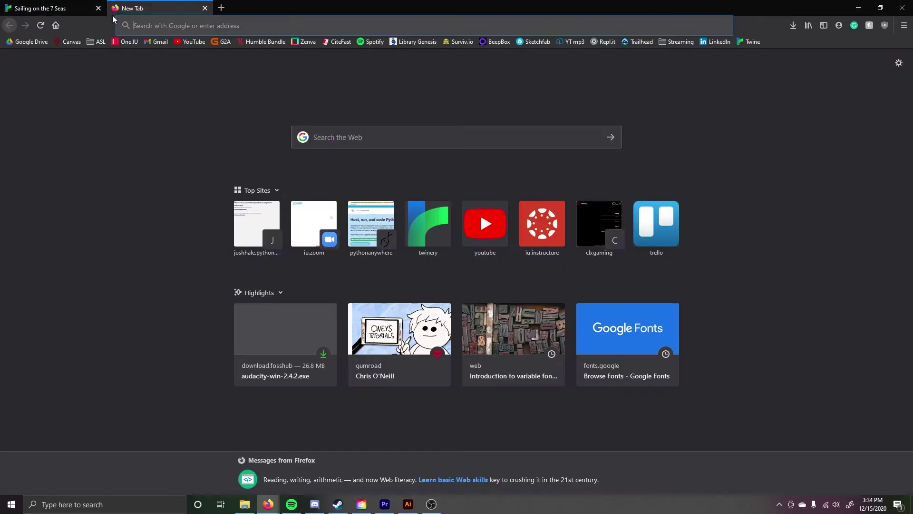
pyautogui.write('google')
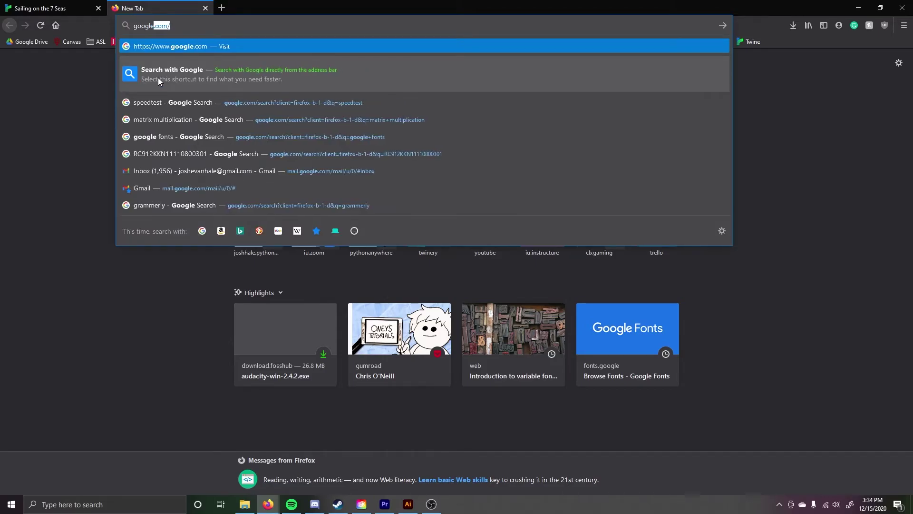
pyautogui.write(' fonts')
pyautogui.press('Return')
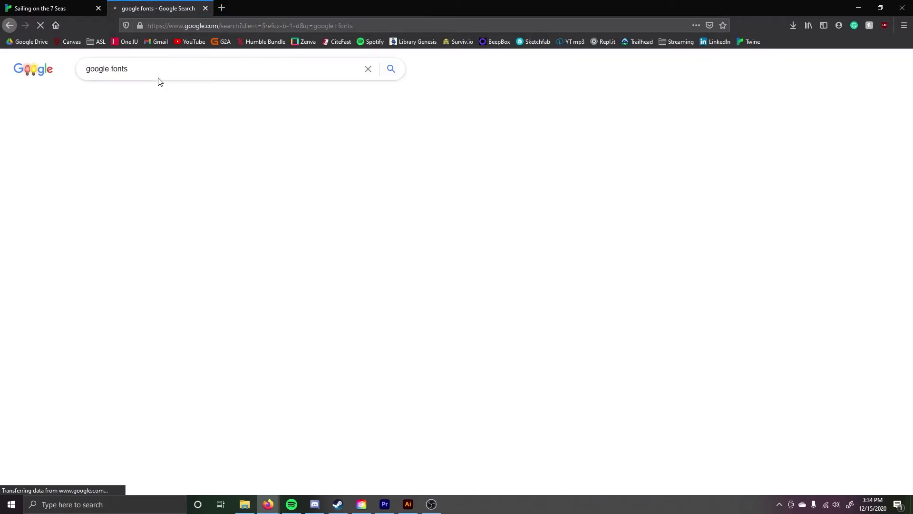
pyautogui.click(124, 157)
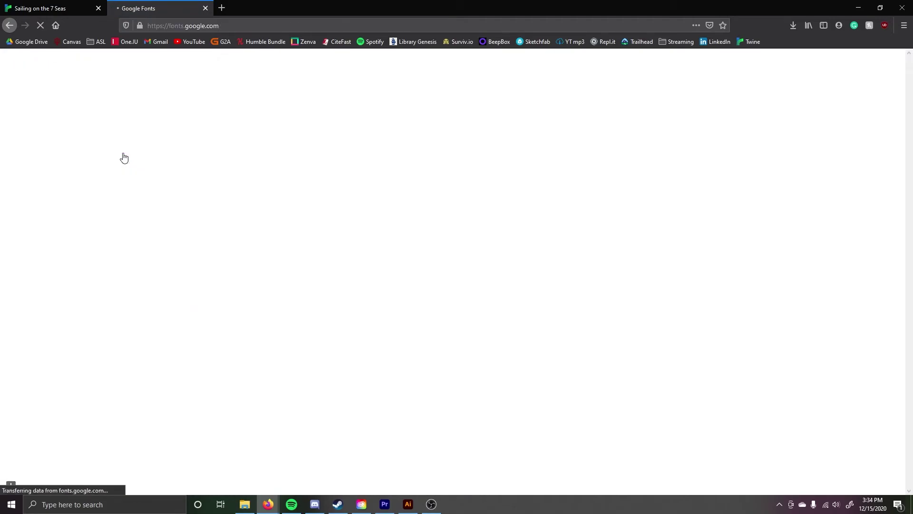
# Preview the fonts with the text "pirate" and select the Regular 400 style of the Langar family.
pyautogui.click(386, 97)
pyautogui.write('pirate')
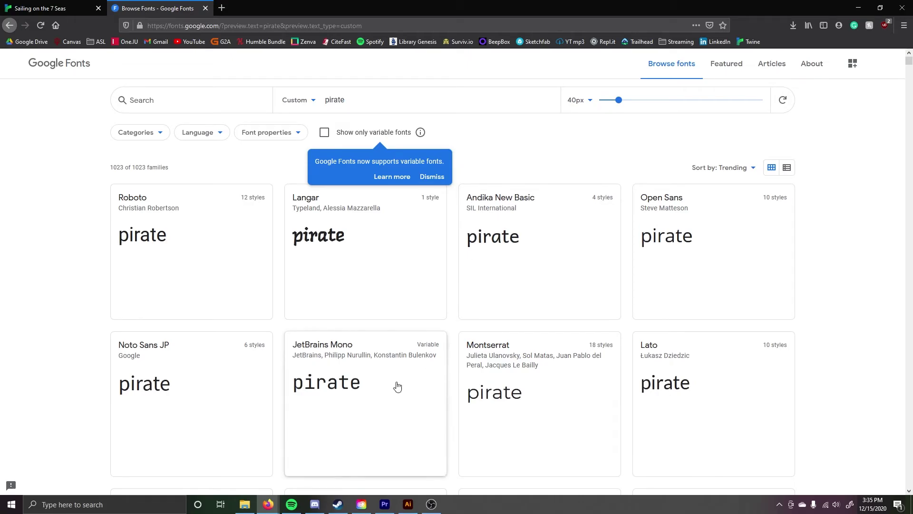
pyautogui.click(370, 217)
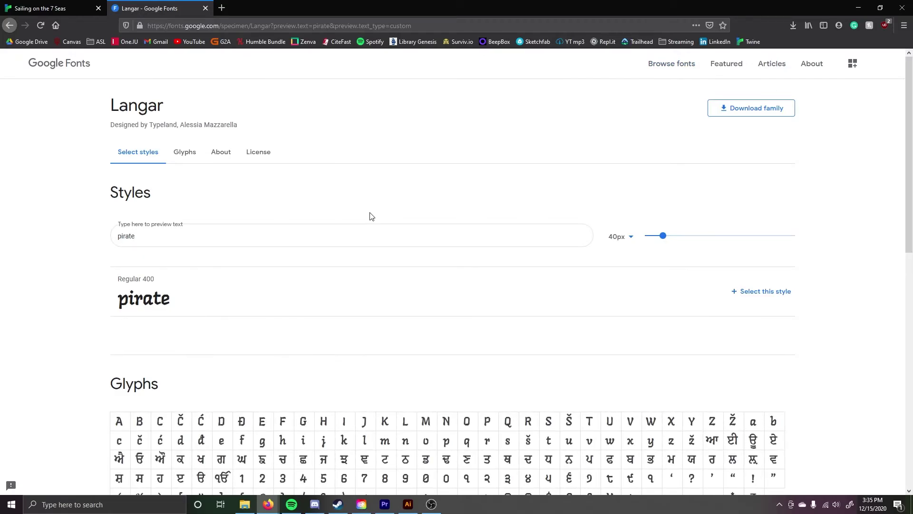
pyautogui.scroll(-2, 552, 310)
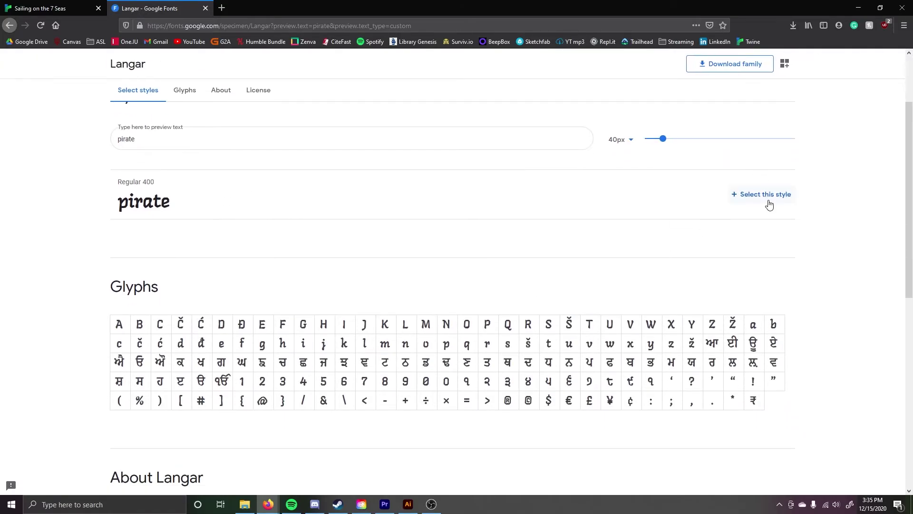
pyautogui.click(768, 199)
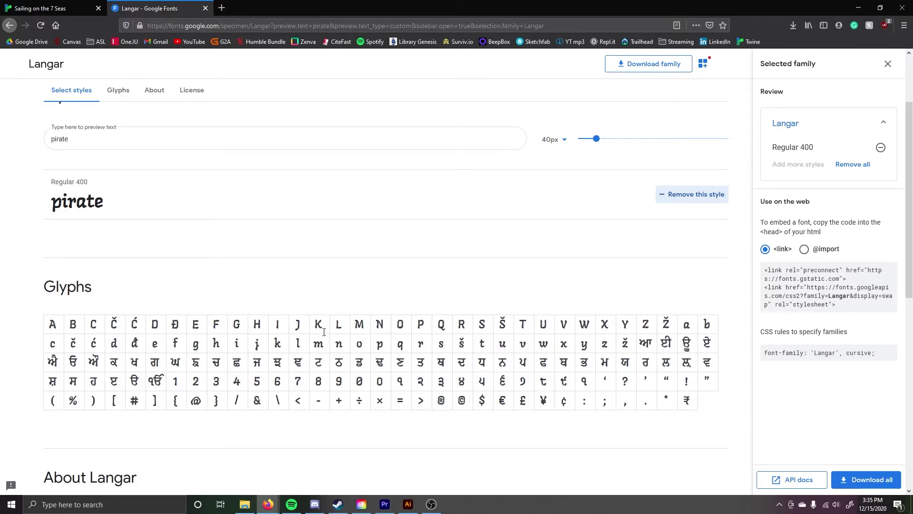
pyautogui.click(804, 249)
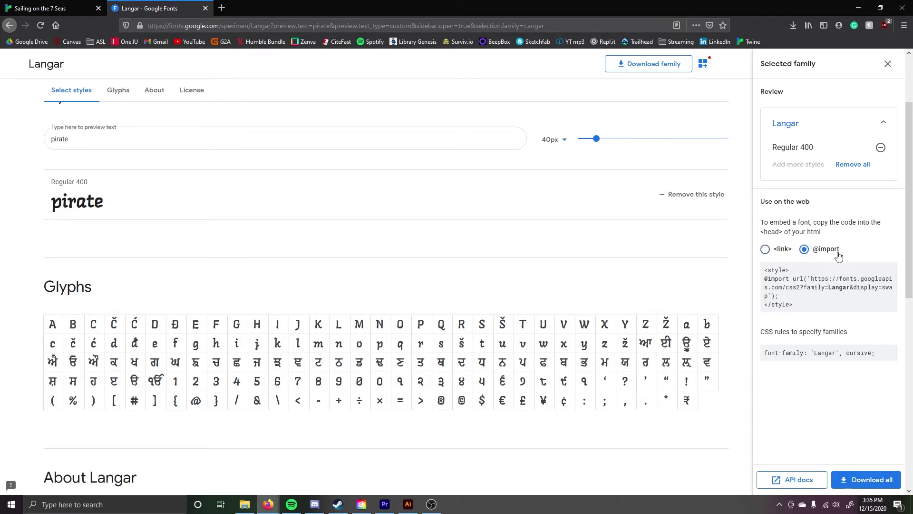
pyautogui.moveTo(768, 278); pyautogui.dragTo(789, 297)
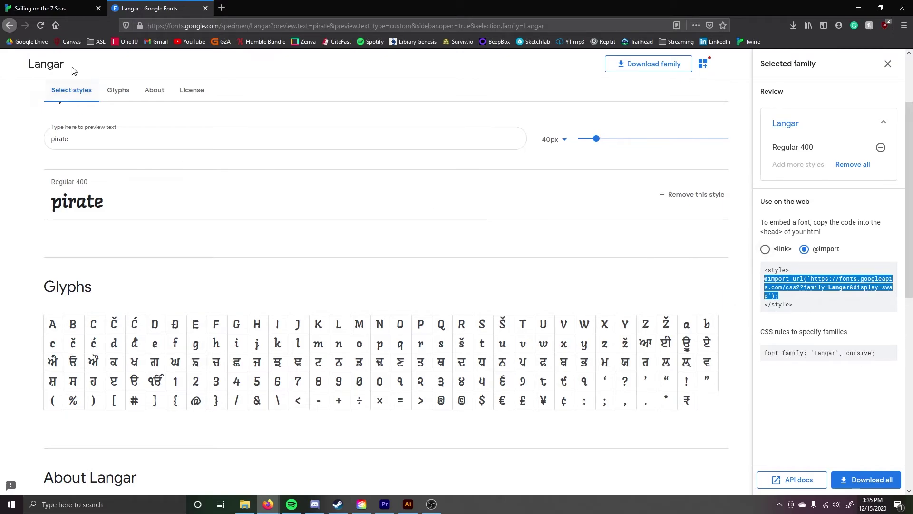
pyautogui.click(72, 7)
pyautogui.scroll(-3, 412, 274)
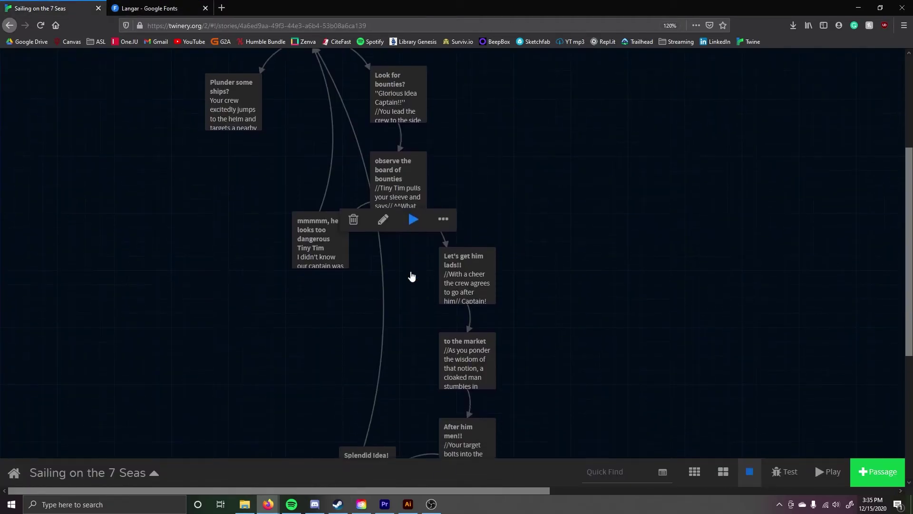
pyautogui.click(131, 475)
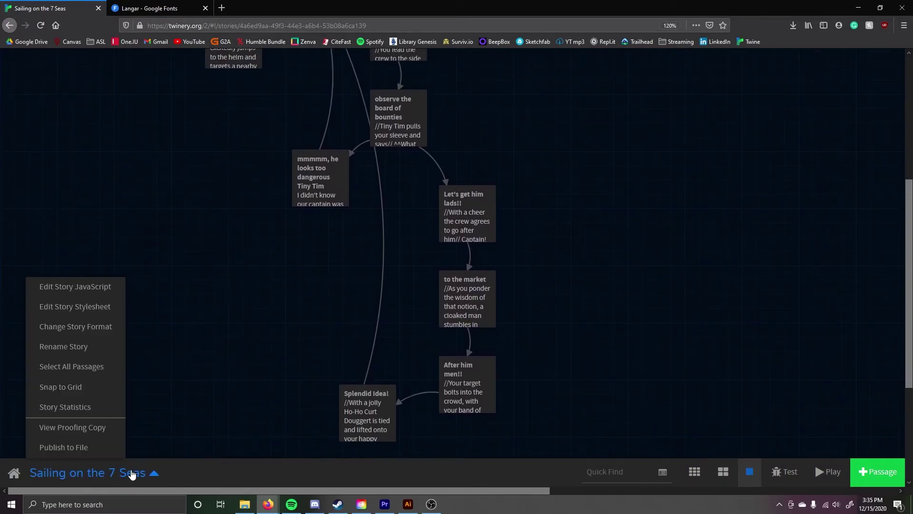
pyautogui.click(94, 310)
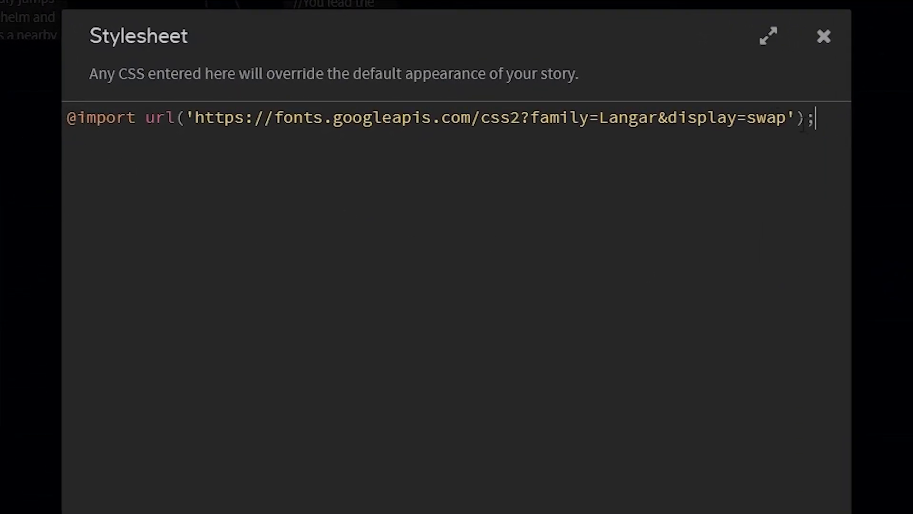
pyautogui.press('Return')
pyautogui.write('tw-story')
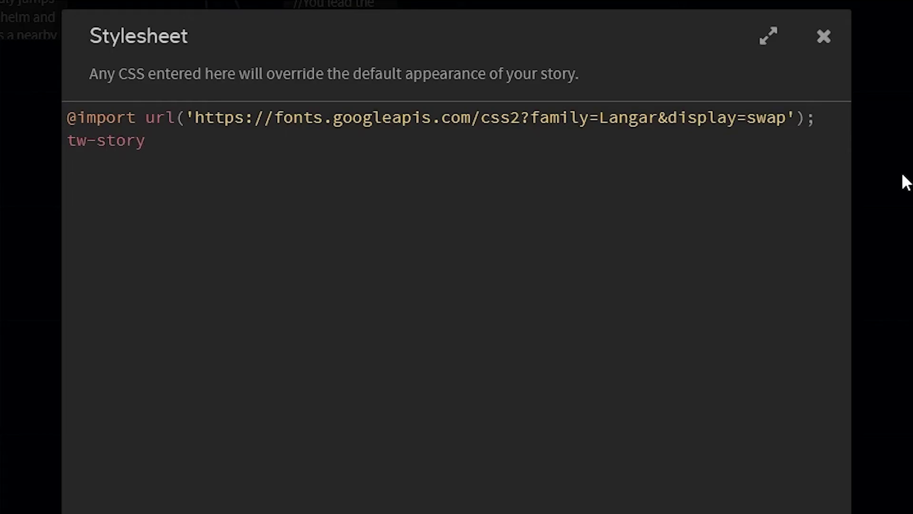
pyautogui.write('{')
pyautogui.press('Return')
pyautogui.write('font-fma')
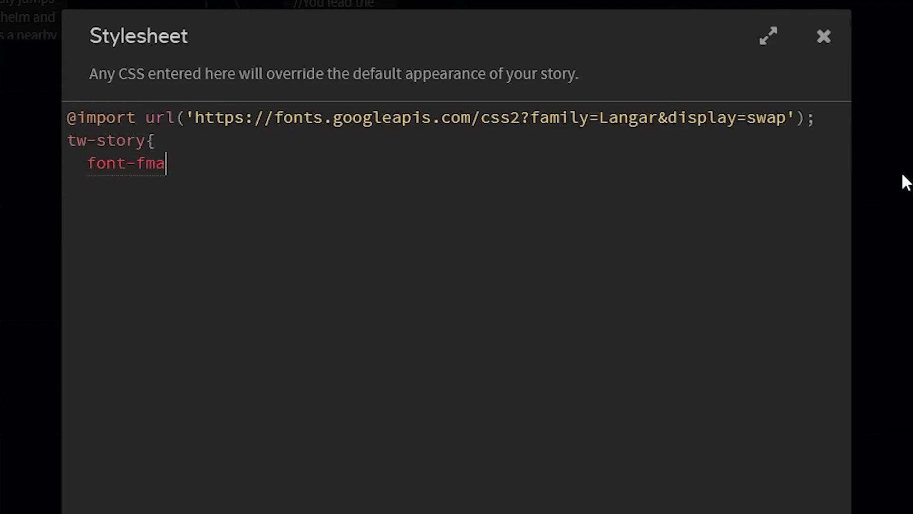
pyautogui.press('BackSpace')
pyautogui.press('BackSpace')
pyautogui.write('amily')
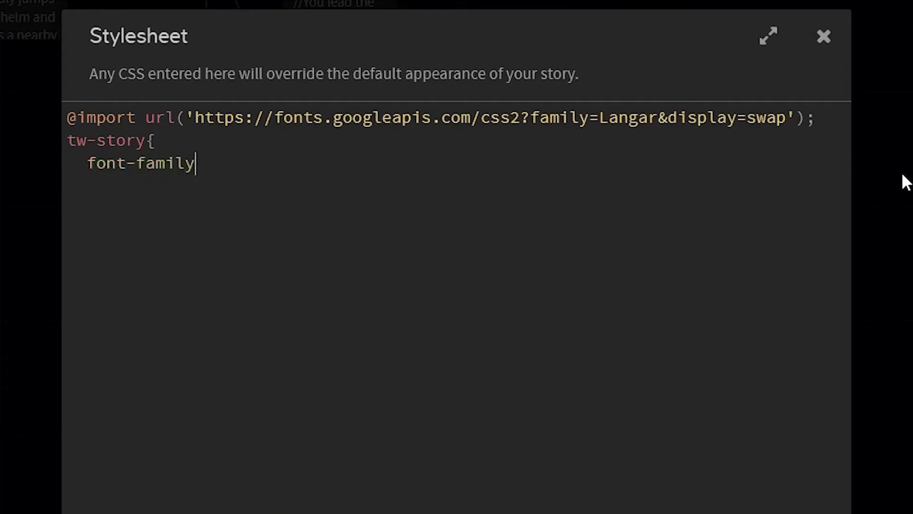
pyautogui.write(':')
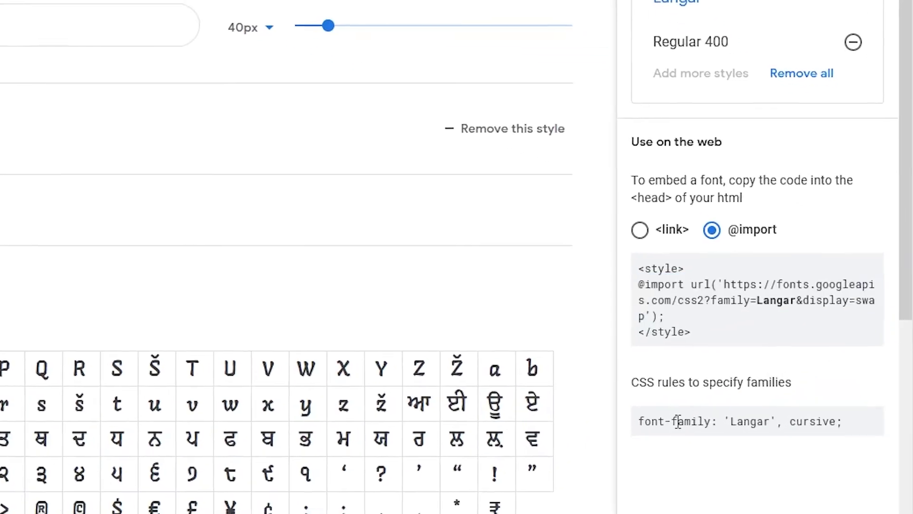
# Copy the CSS rule font-family: 'Langar', cursive; from Google Fonts and replace the empty font-family property in the tw-story rule with it.
pyautogui.doubleClick(678, 421)
pyautogui.moveTo(854, 431); pyautogui.dragTo(616, 433)
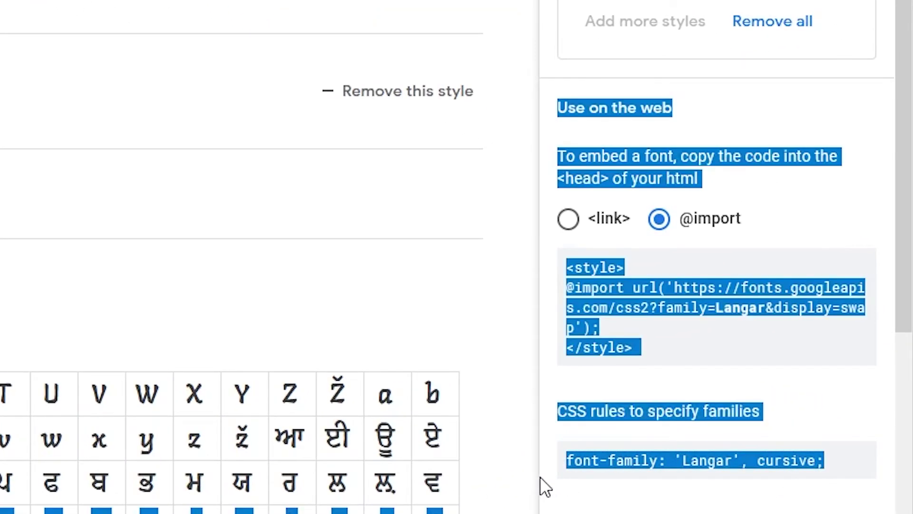
pyautogui.click(811, 458)
pyautogui.moveTo(834, 462); pyautogui.dragTo(562, 473)
pyautogui.hotkey('ctrl', 'c')
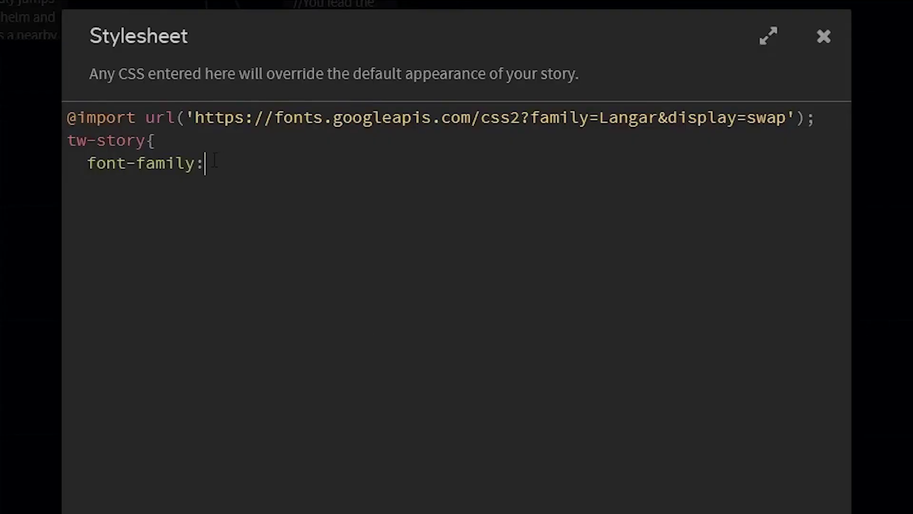
pyautogui.moveTo(214, 162); pyautogui.dragTo(86, 163)
pyautogui.hotkey('ctrl', 'v')
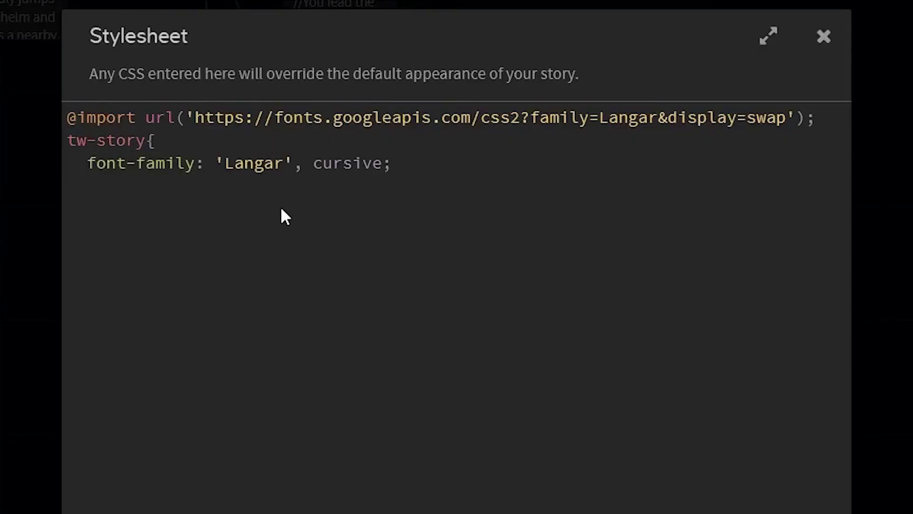
# Add font-size: 30px; below the font-family line, end the tw-story rule with a brace and close the stylesheet.
pyautogui.press('Return')
pyautogui.write('font-size: 30px')
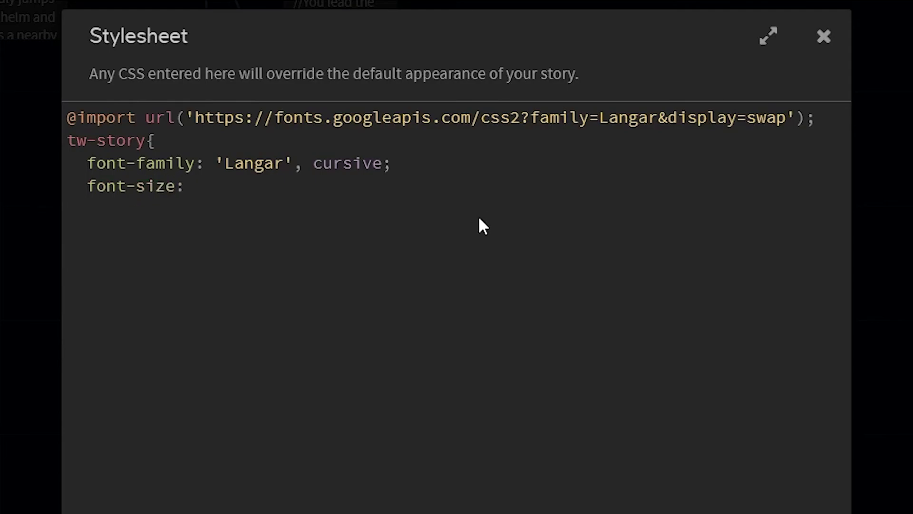
pyautogui.write(';')
pyautogui.press('Return')
pyautogui.write('}')
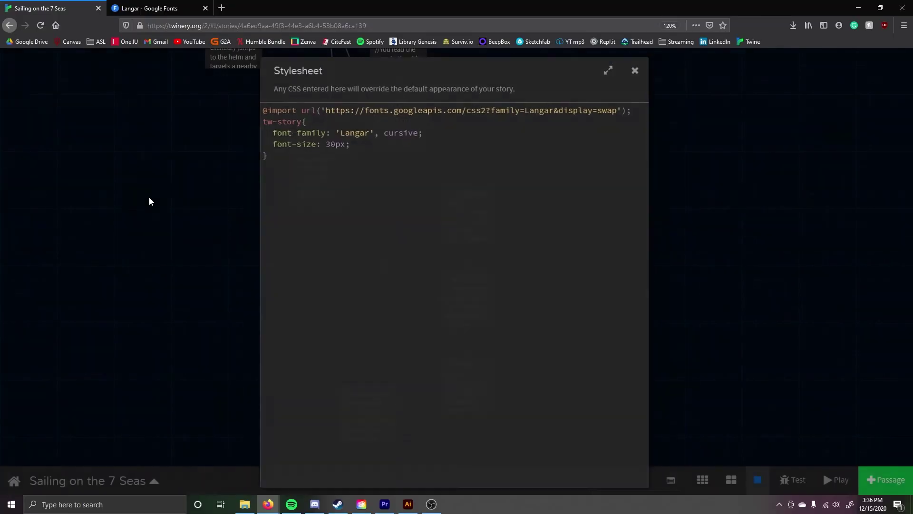
pyautogui.click(149, 200)
# Test the story from the Pirate Intro passage to check its font and text size, and close the test tab.
pyautogui.scroll(4, 382, 255)
pyautogui.click(324, 204)
pyautogui.click(326, 236)
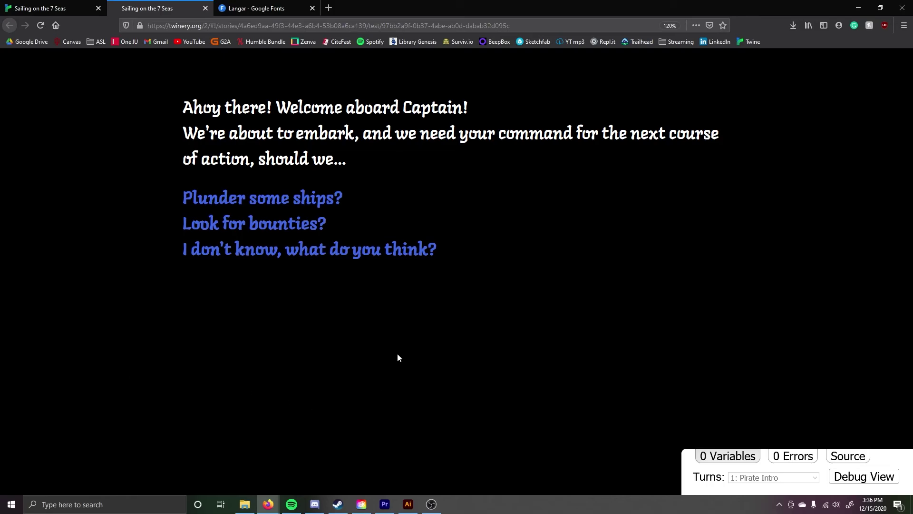
pyautogui.click(205, 8)
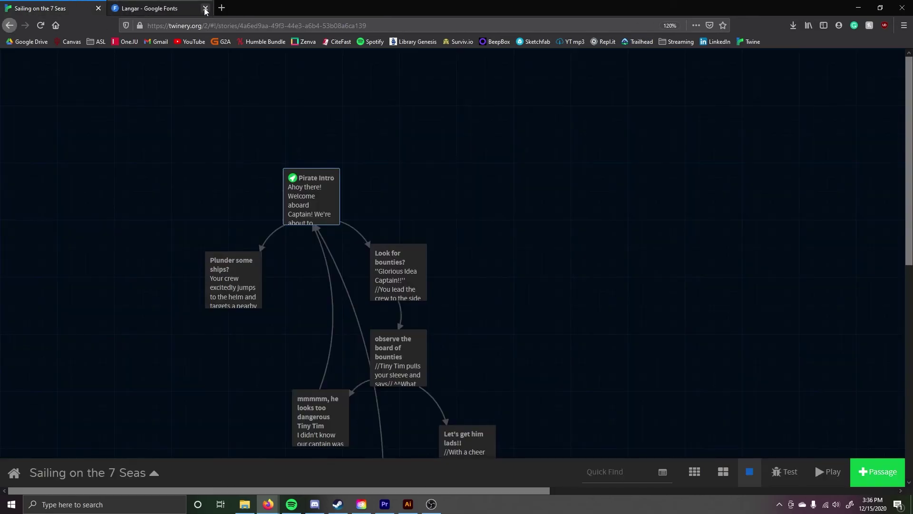
pyautogui.scroll(-2, 574, 275)
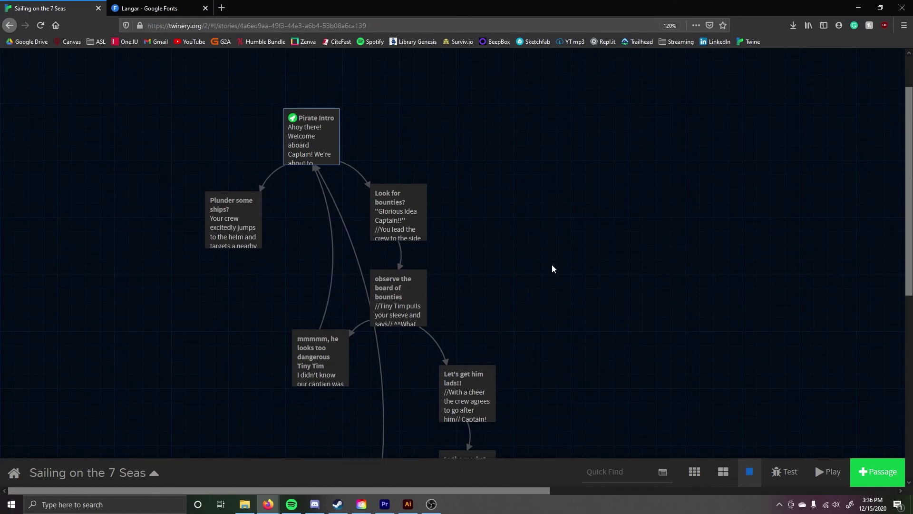
pyautogui.scroll(-4, 552, 269)
pyautogui.scroll(4, 550, 269)
pyautogui.scroll(-5, 228, 297)
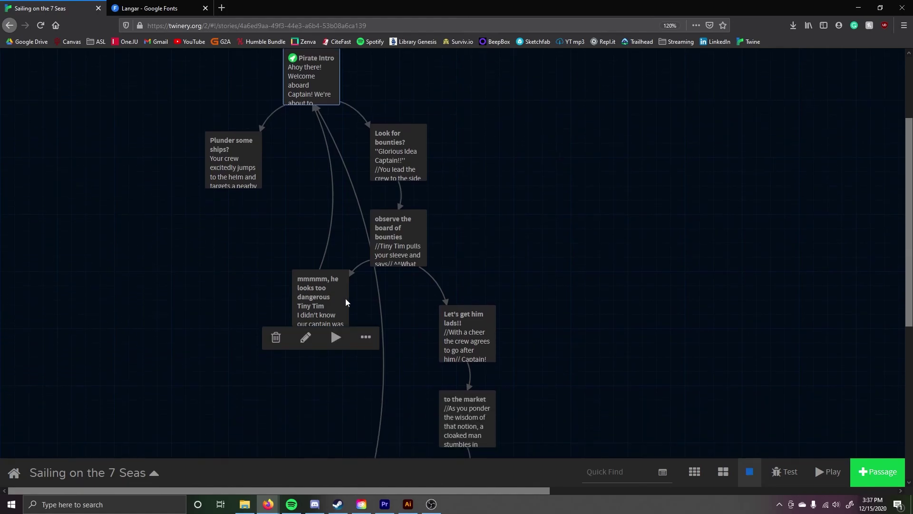
pyautogui.scroll(3, 408, 330)
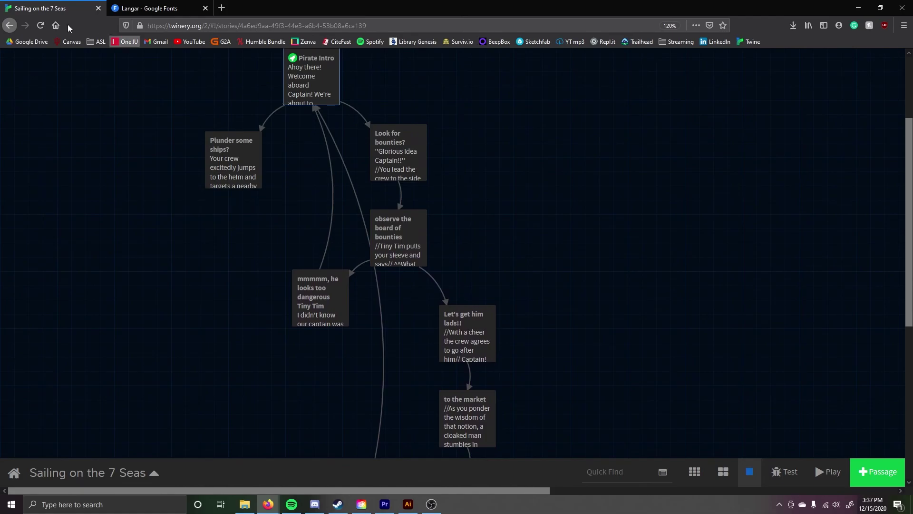